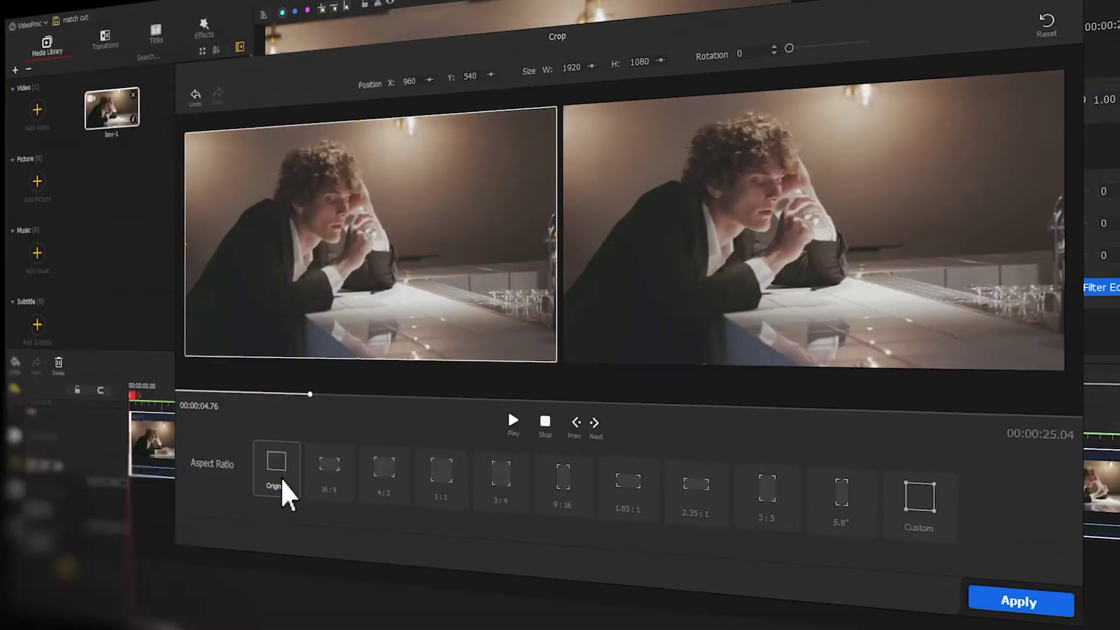
Set the crop aspect ratio to 4:3
click(382, 484)
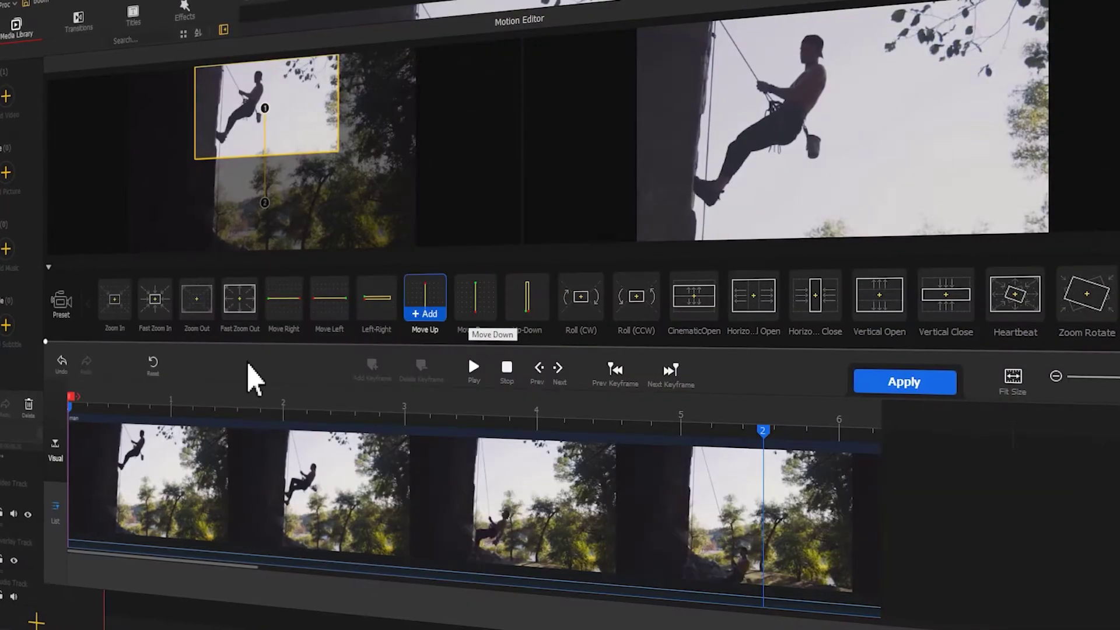
Give the climber's first keyframe the Original aspect ratio and shrink its frame onto the climber
click(70, 409)
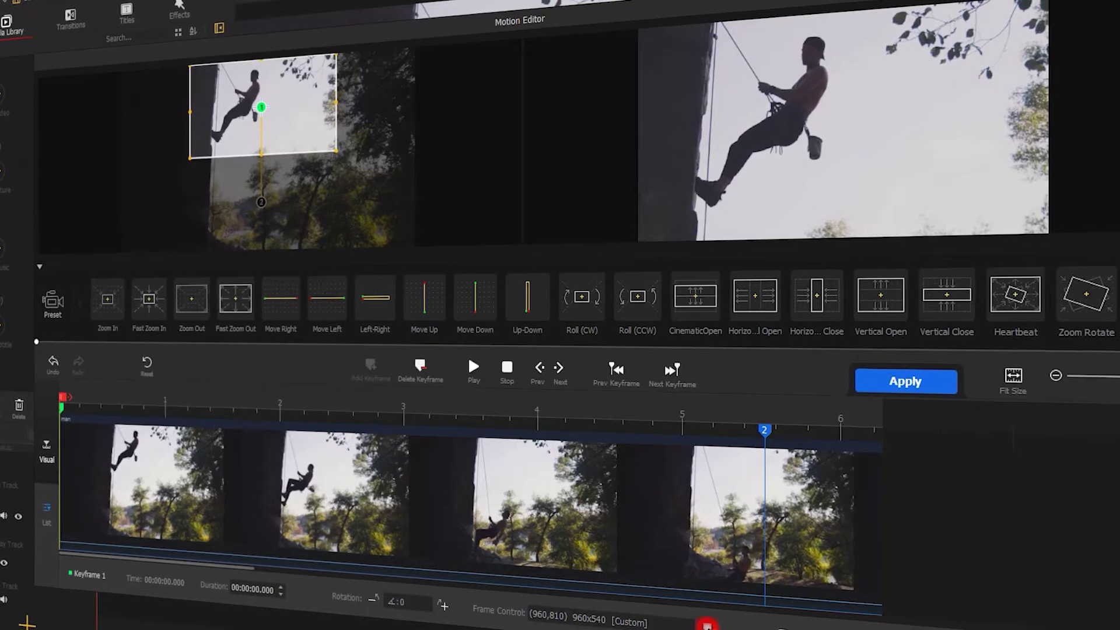
click(740, 457)
click(720, 475)
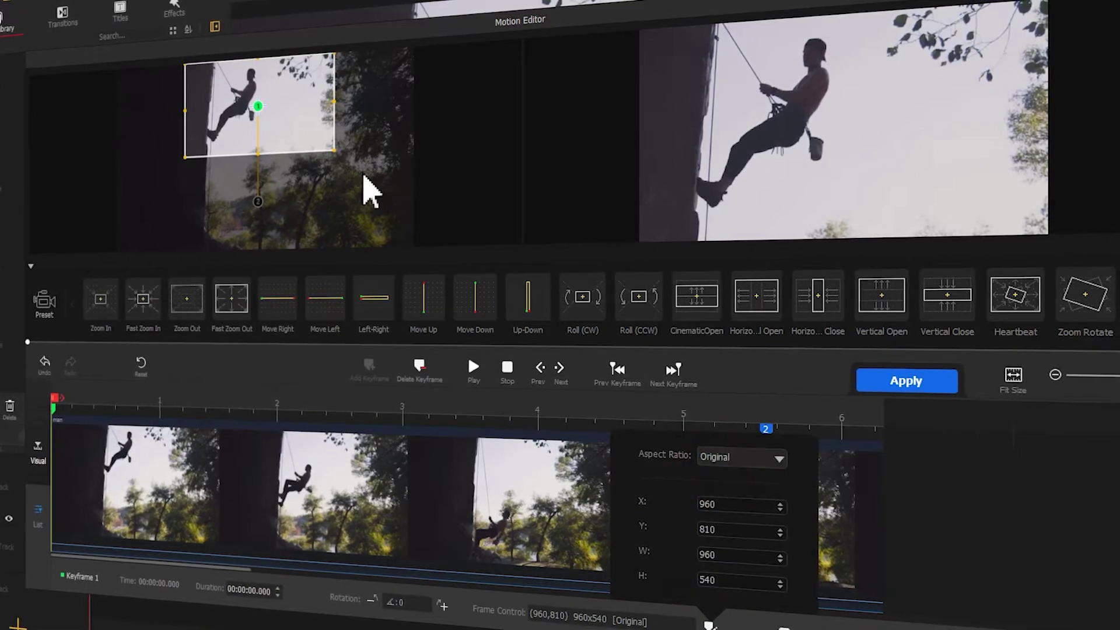
drag(332, 150, 264, 120)
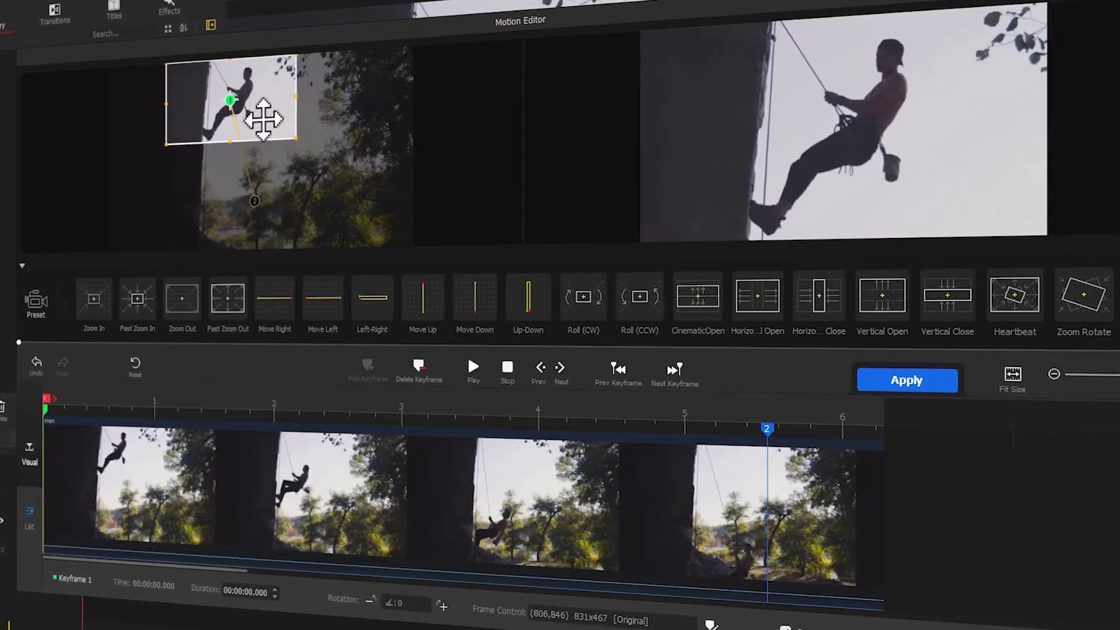
Shrink the second keyframe's frame at 5.53 seconds to 712x400 and nudge it right
click(766, 429)
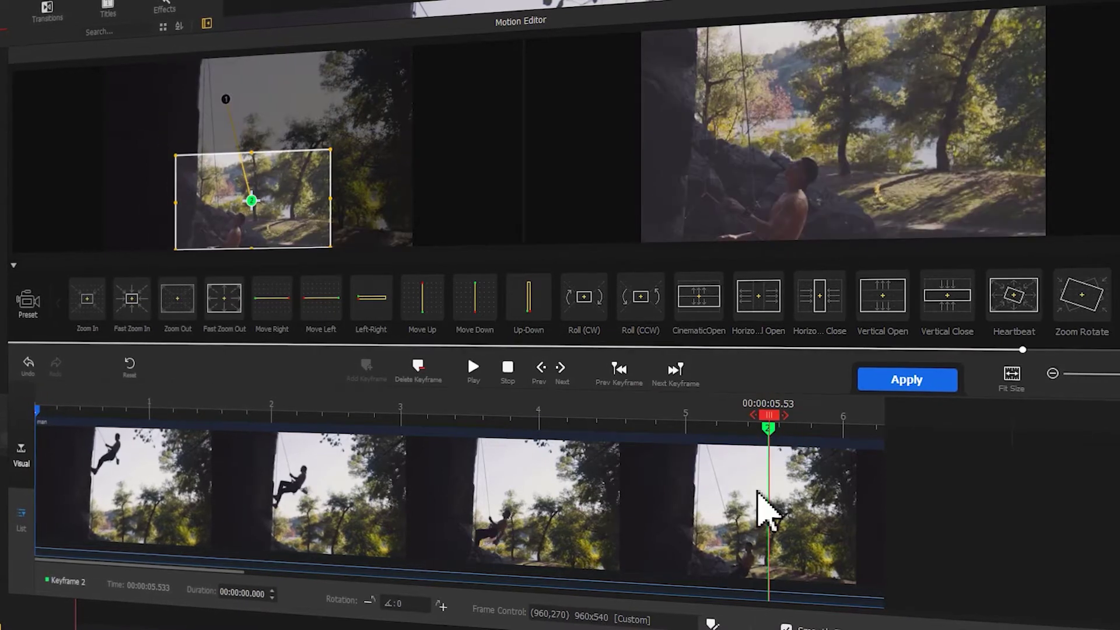
click(709, 620)
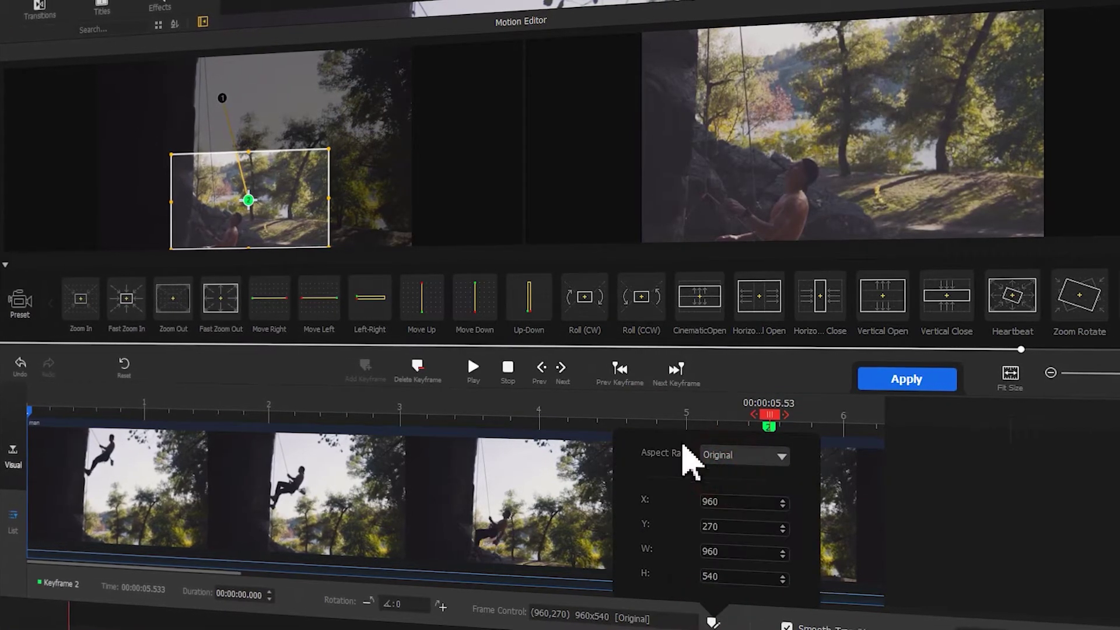
drag(337, 149, 283, 175)
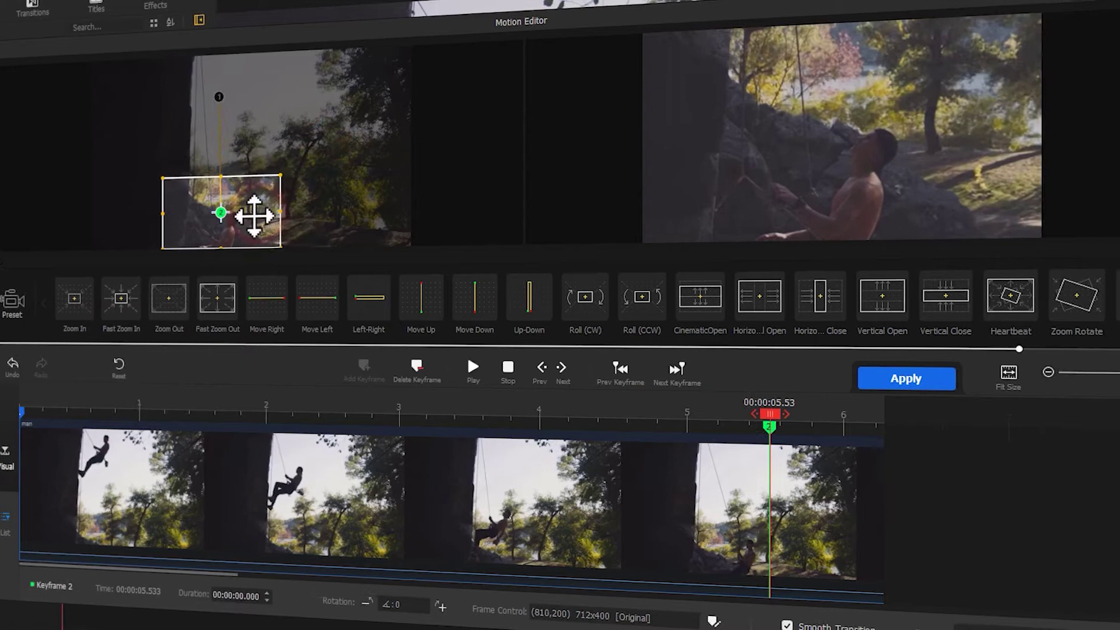
drag(251, 217, 252, 218)
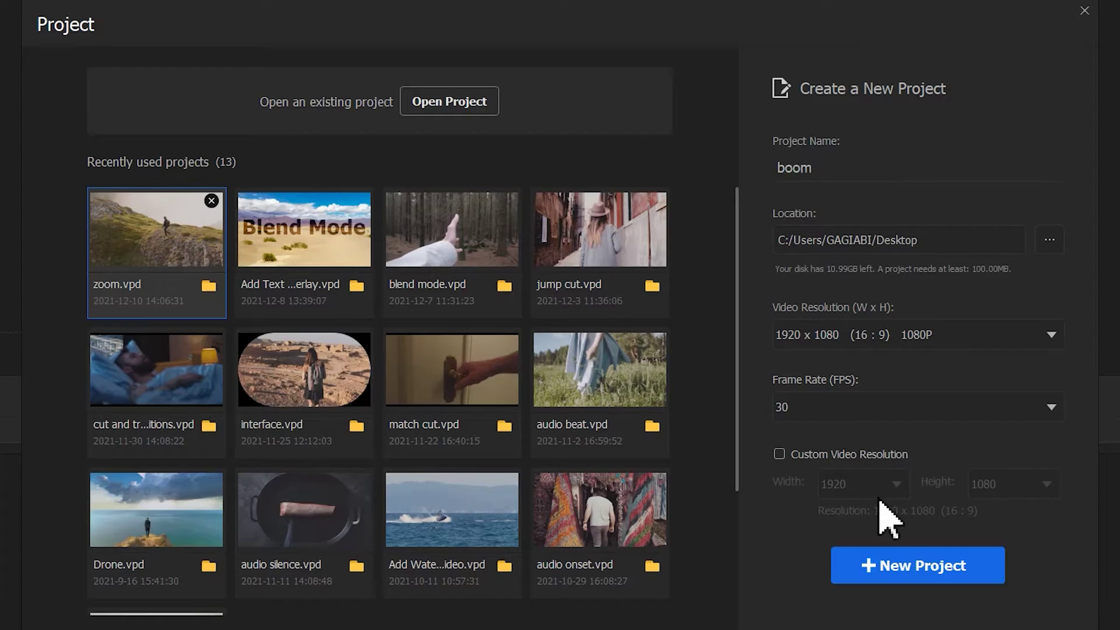
Create the boom project, import the soldiers video into the media library, and preview it
click(887, 577)
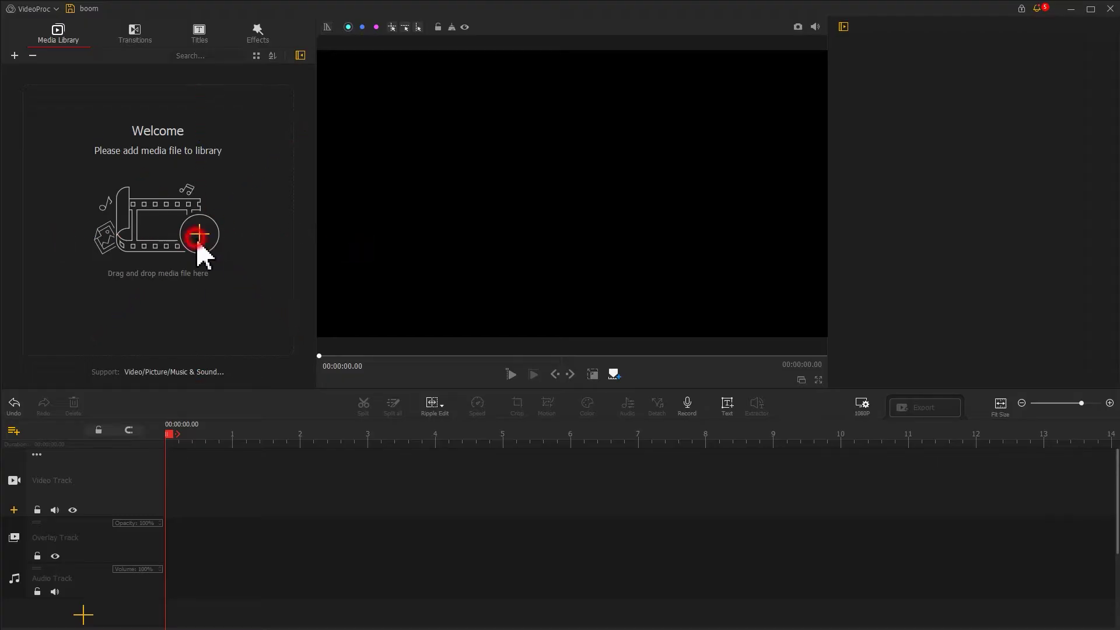
click(198, 234)
click(212, 113)
click(597, 402)
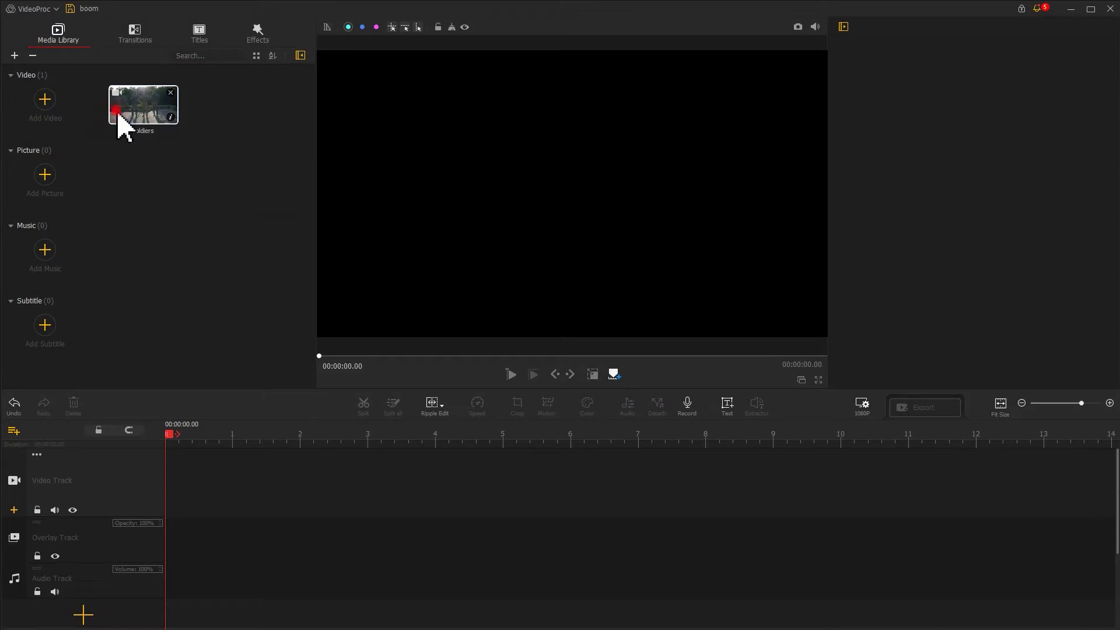
double_click(118, 111)
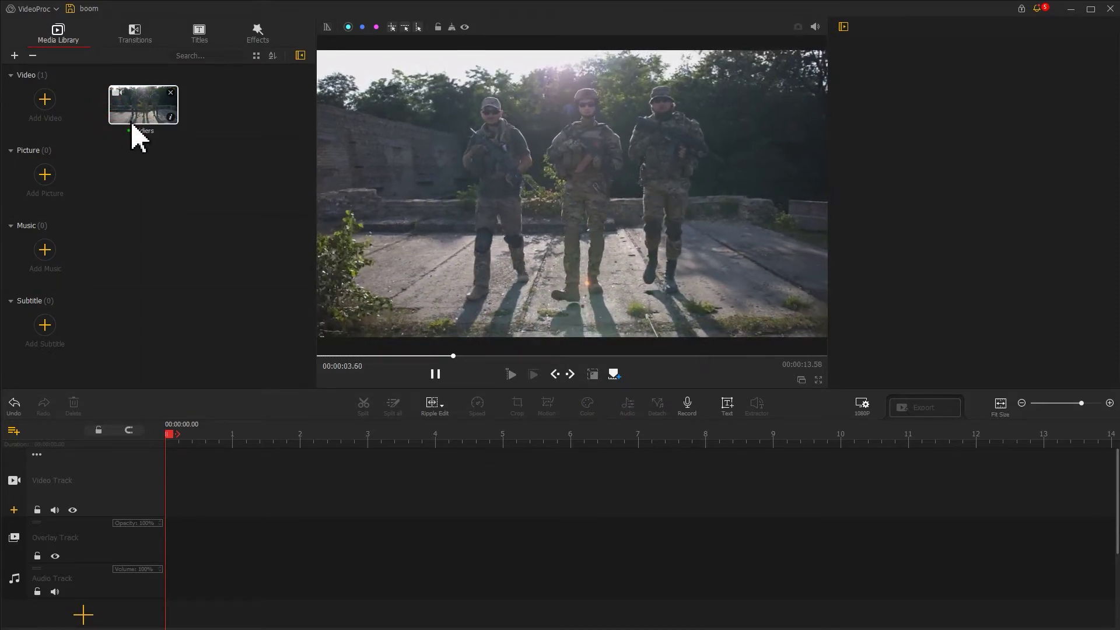
click(432, 376)
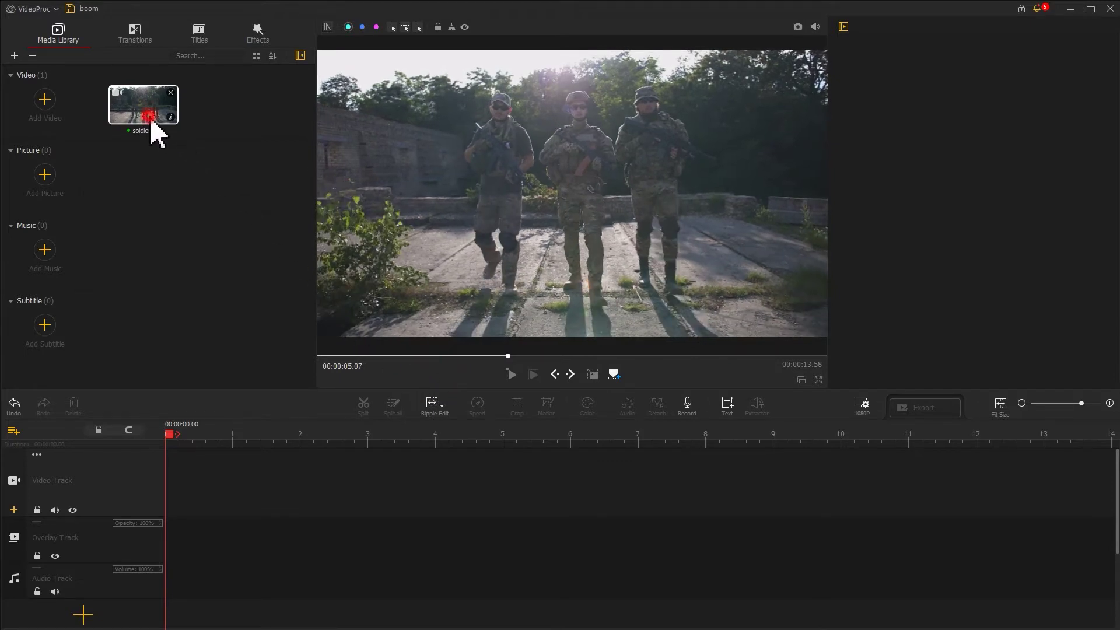
Place the soldiers clip on the video track, split it at 10.30 s, and delete the tail
drag(151, 117, 870, 449)
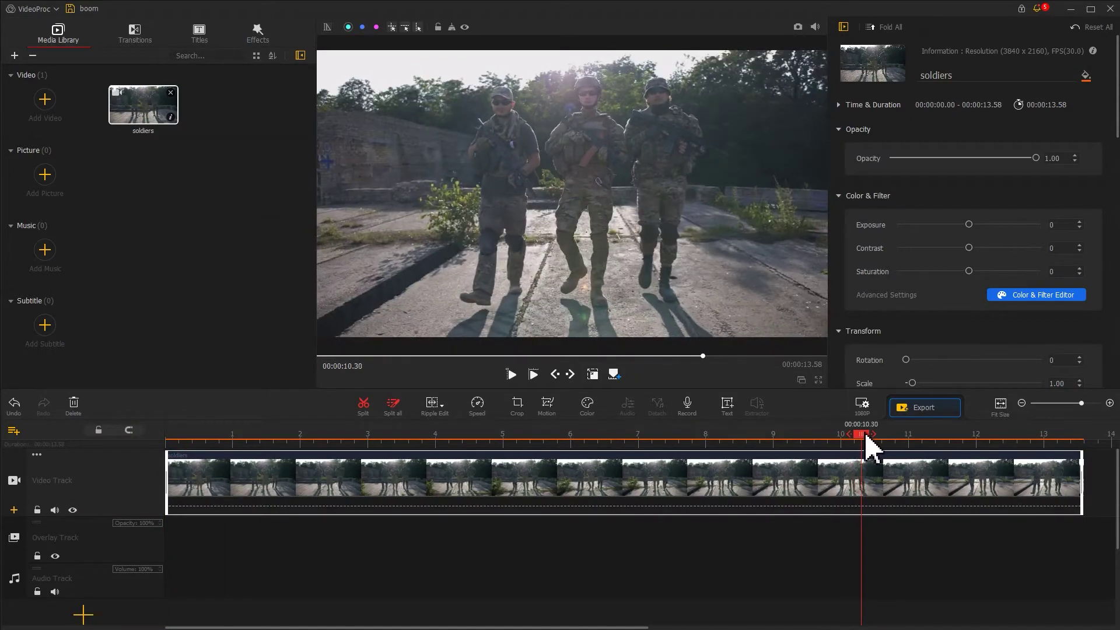
click(368, 412)
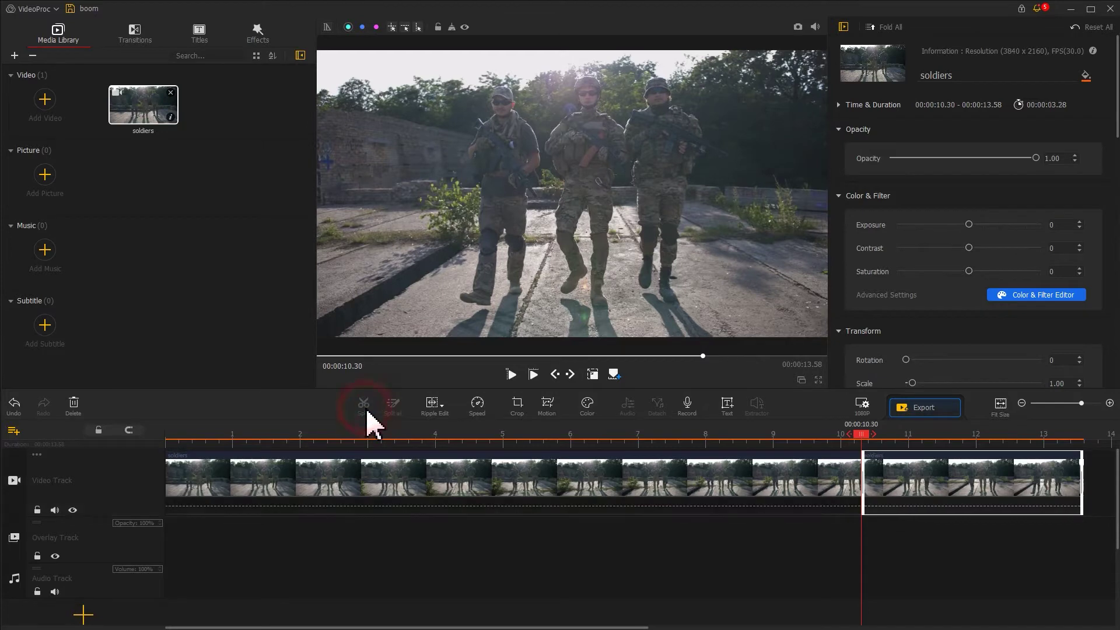
key(Delete)
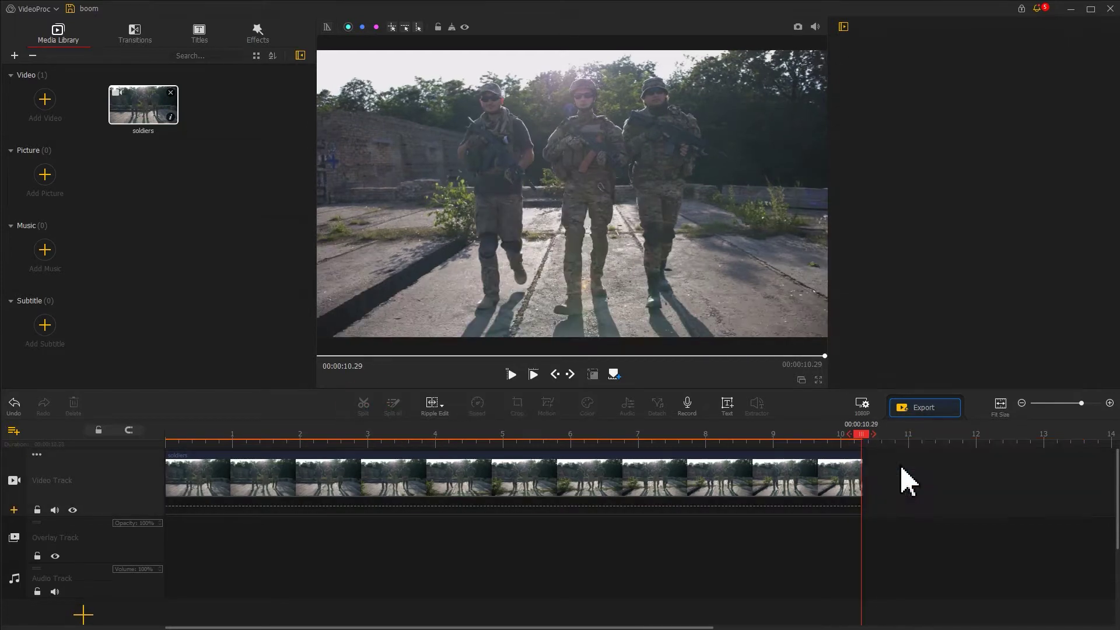
click(638, 479)
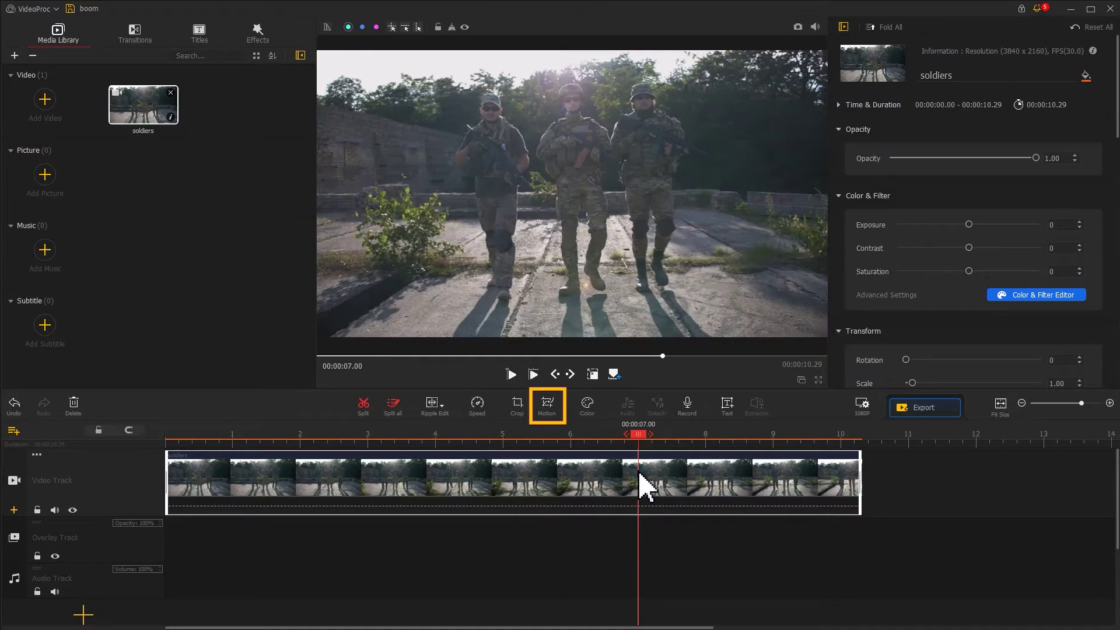
Give the soldiers clip the Move Up preset in the Motion Editor and scrub to preview the rise
click(547, 407)
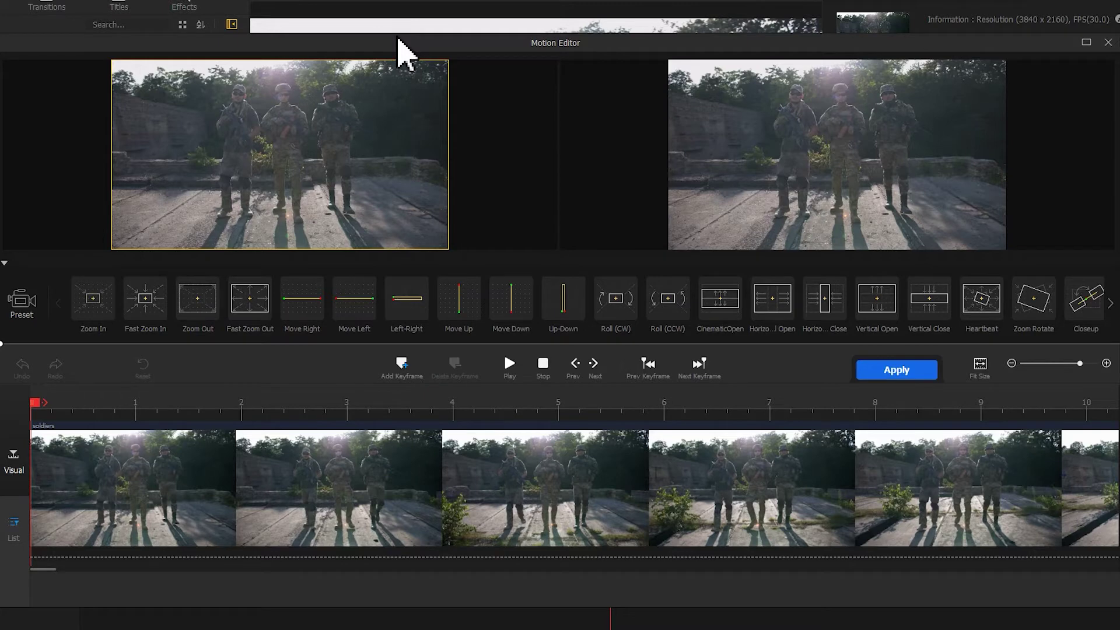
click(473, 318)
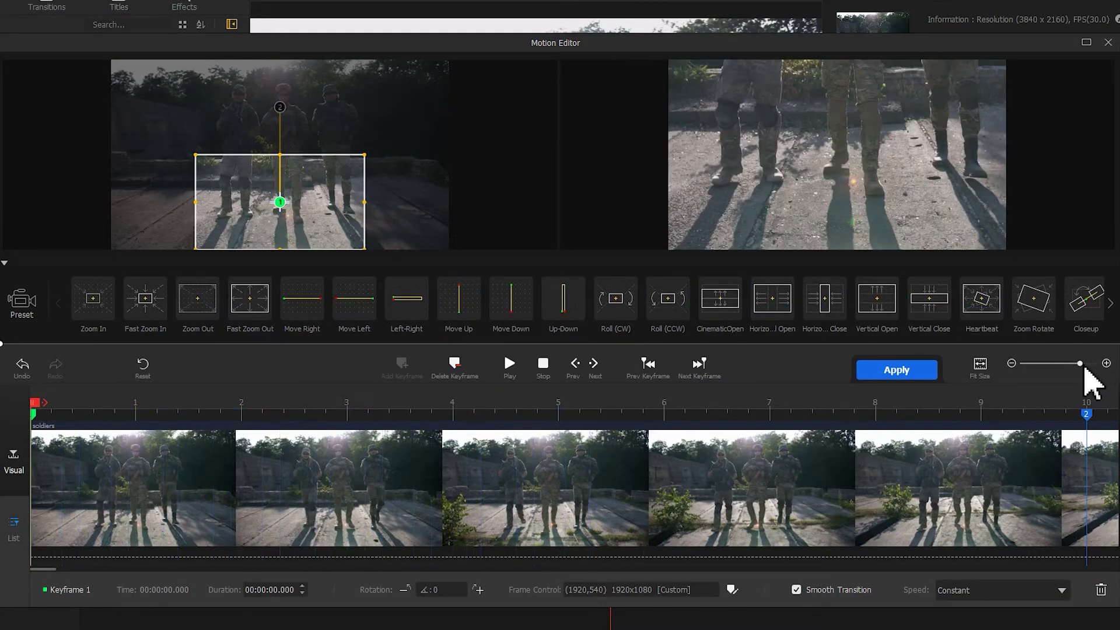
drag(1080, 363, 1078, 363)
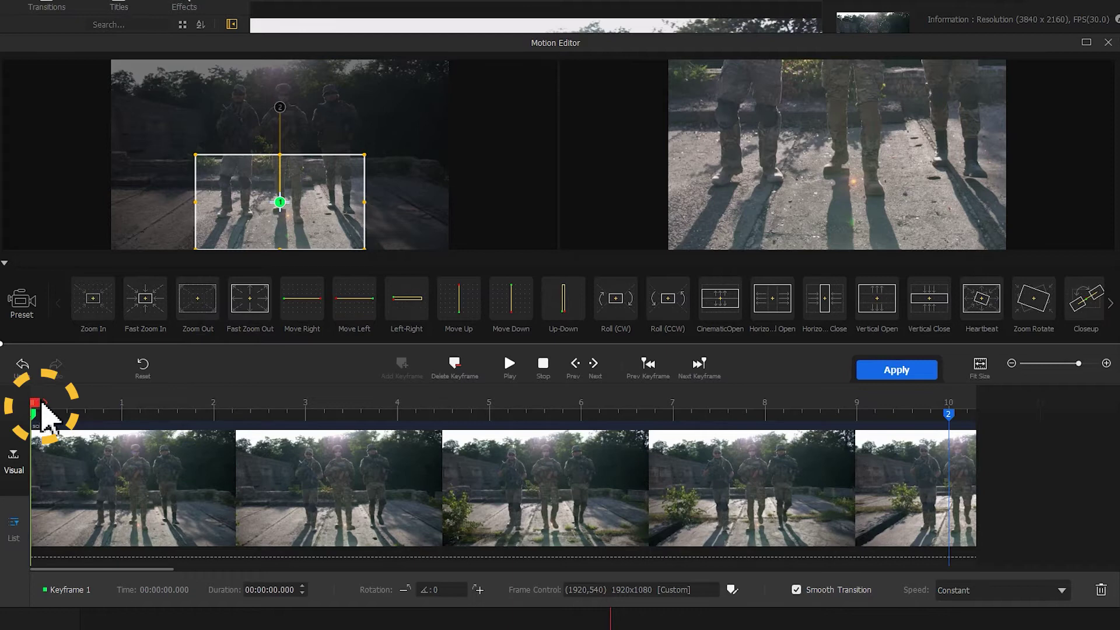
drag(47, 411, 963, 423)
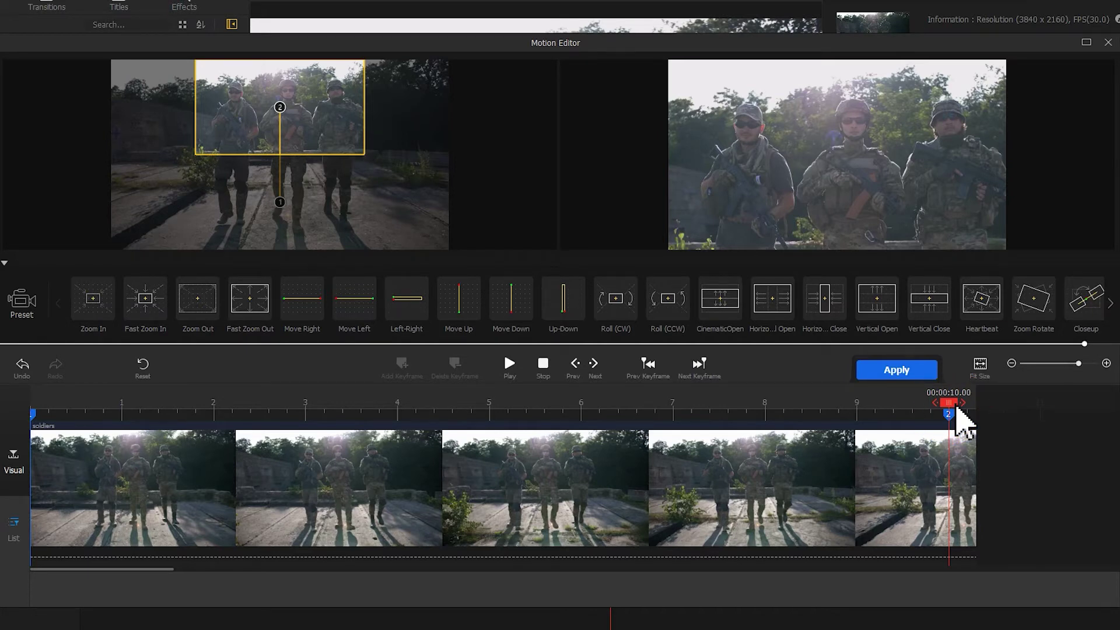
Drag the ending keyframe back to 4.63 seconds and play the motion to review it
click(949, 414)
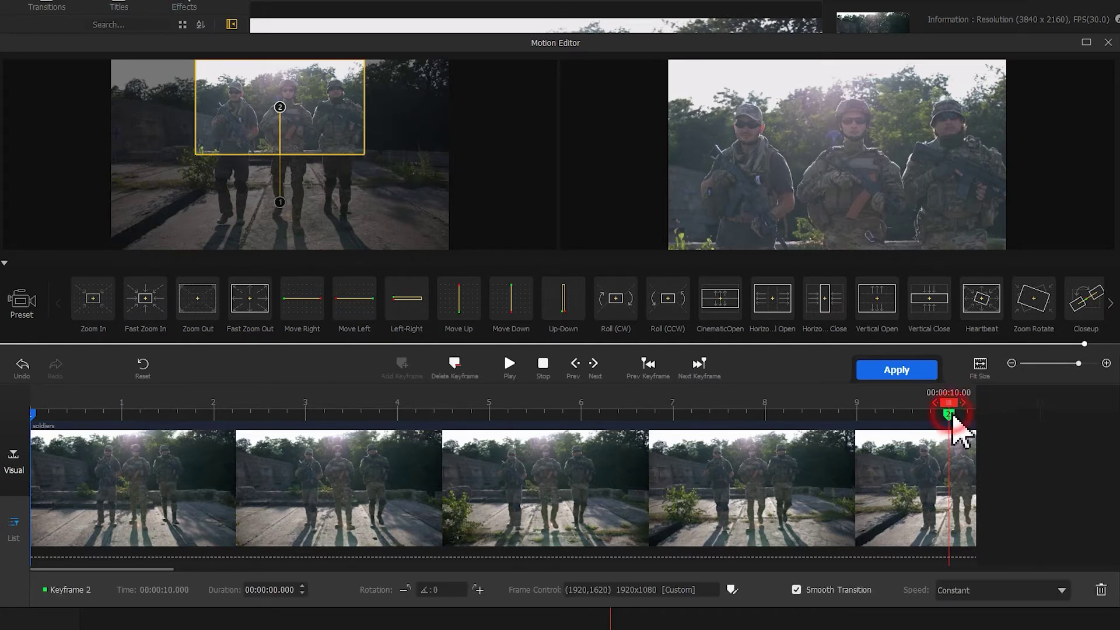
mouse_move(952, 418)
mouse_down()
mouse_move(662, 442)
mouse_move(5, 421)
mouse_up()
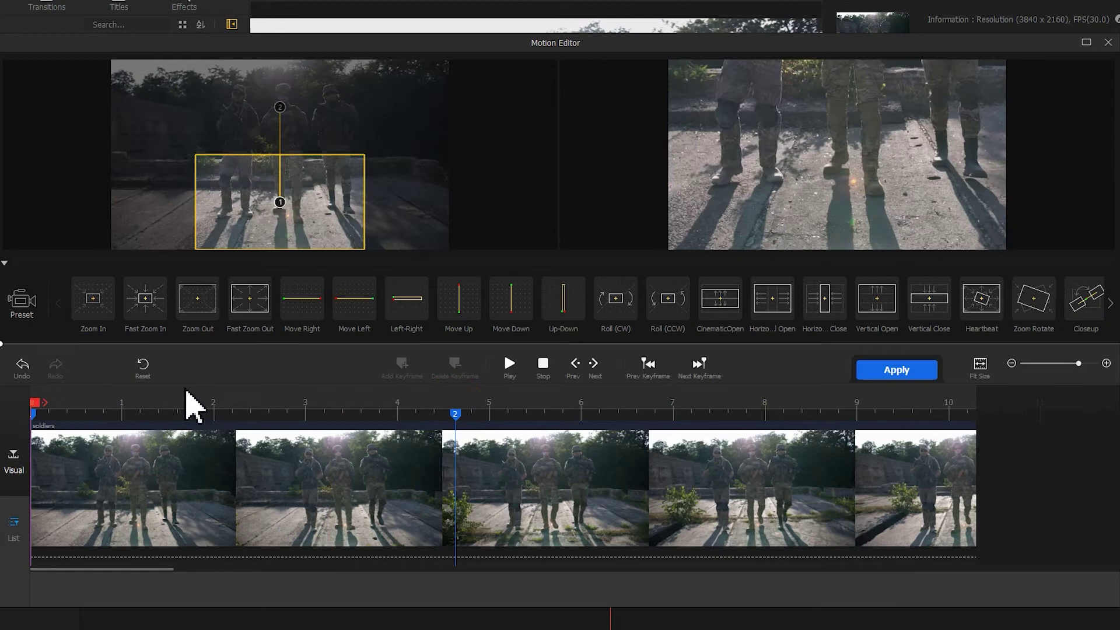
click(511, 366)
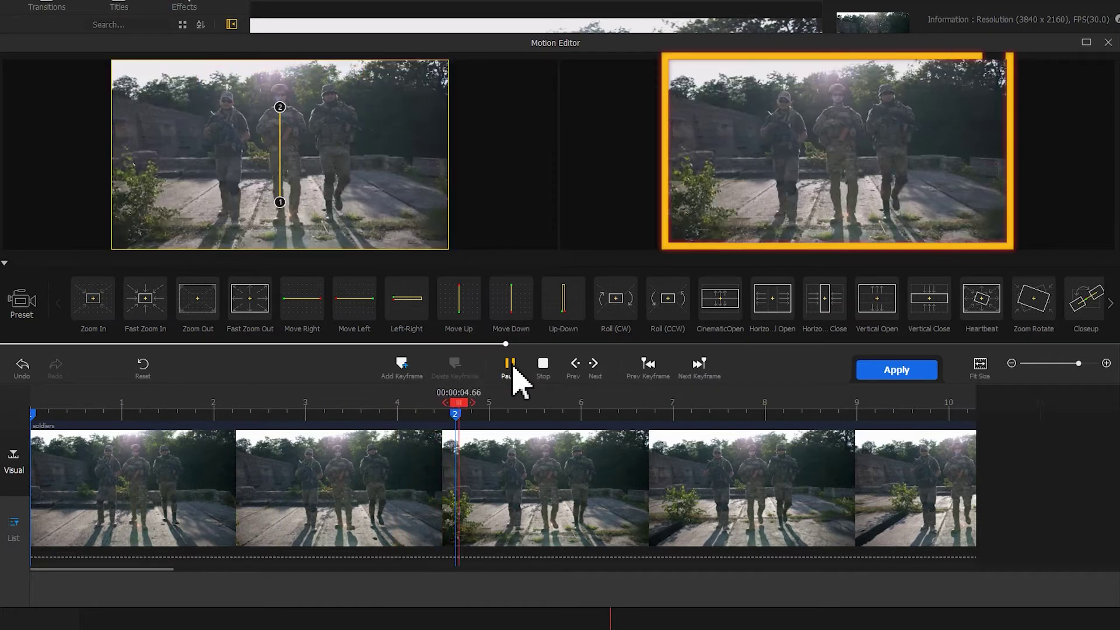
click(510, 366)
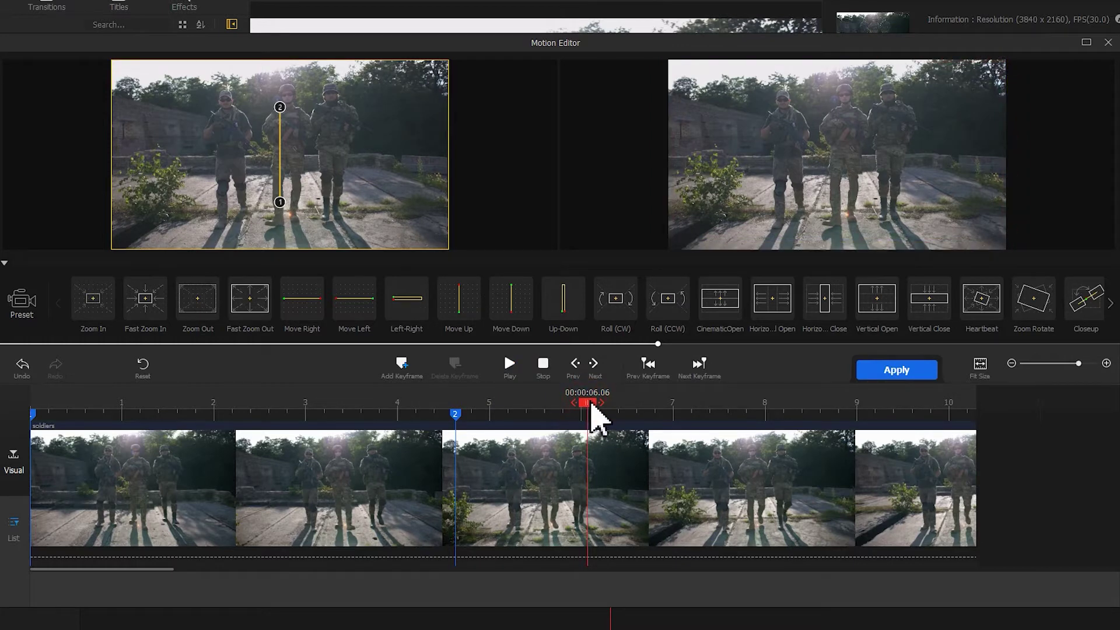
Add a third keyframe at the 10.29 s clip end, then check keyframe 2's frame
drag(591, 404, 1005, 412)
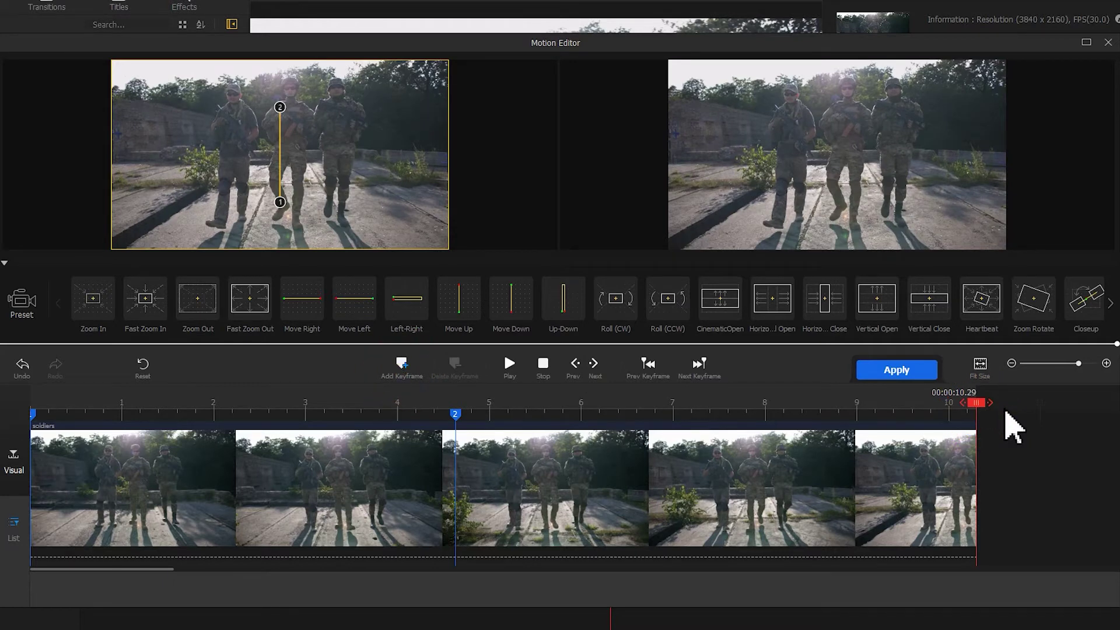
click(400, 367)
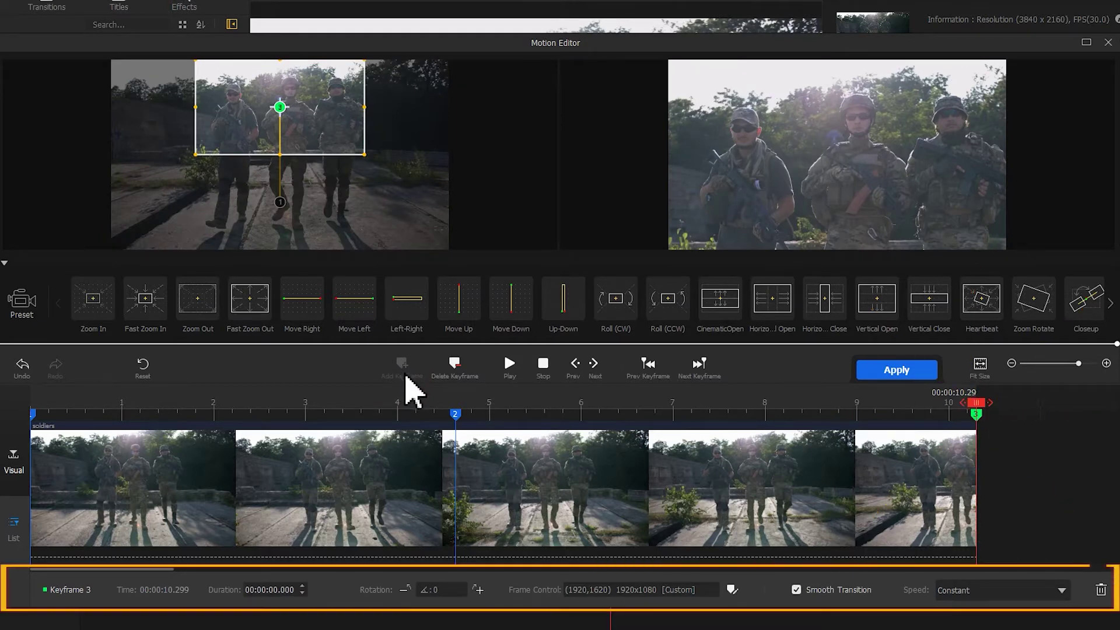
click(458, 415)
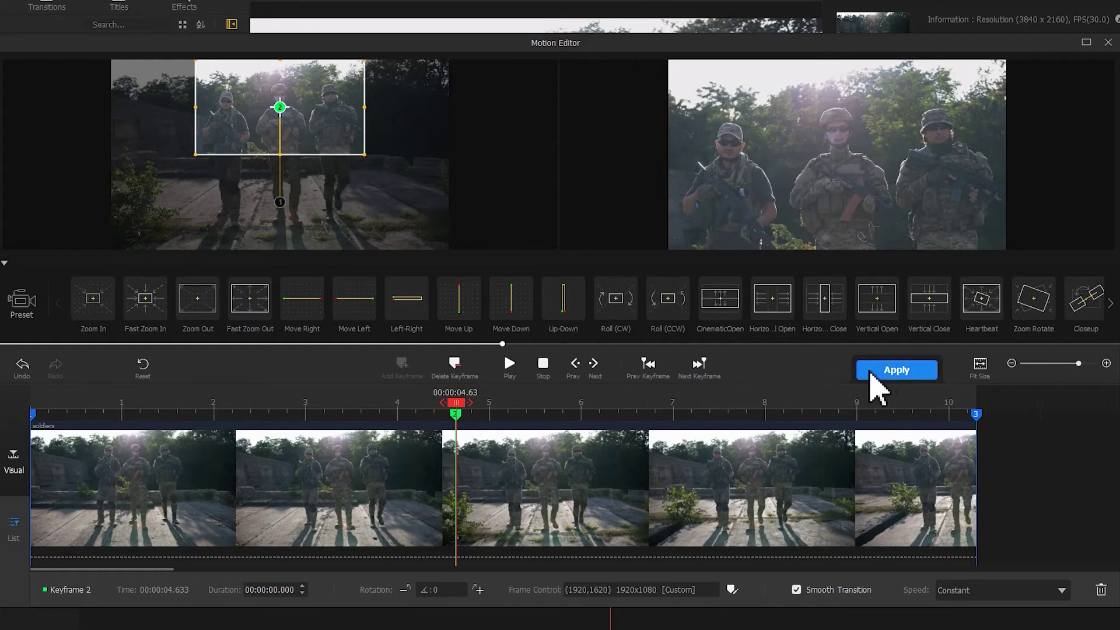
Apply the motion to the soldiers clip and play it back to preview
click(871, 373)
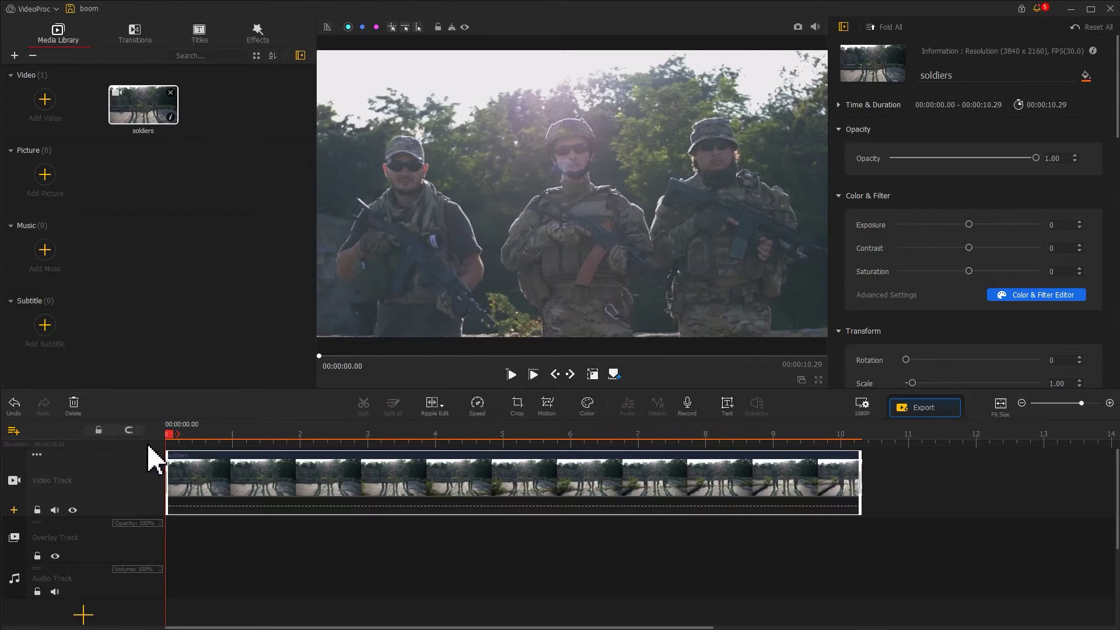
click(511, 375)
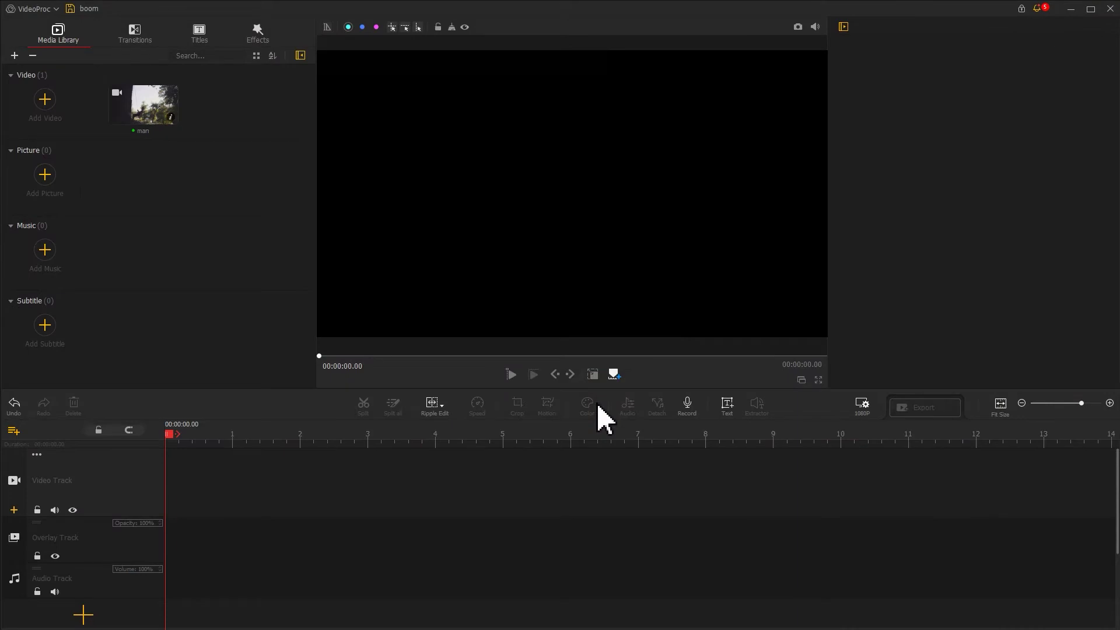
Put the 6.25-second man clip on the video track and bring up its Motion Editor
drag(136, 104, 145, 468)
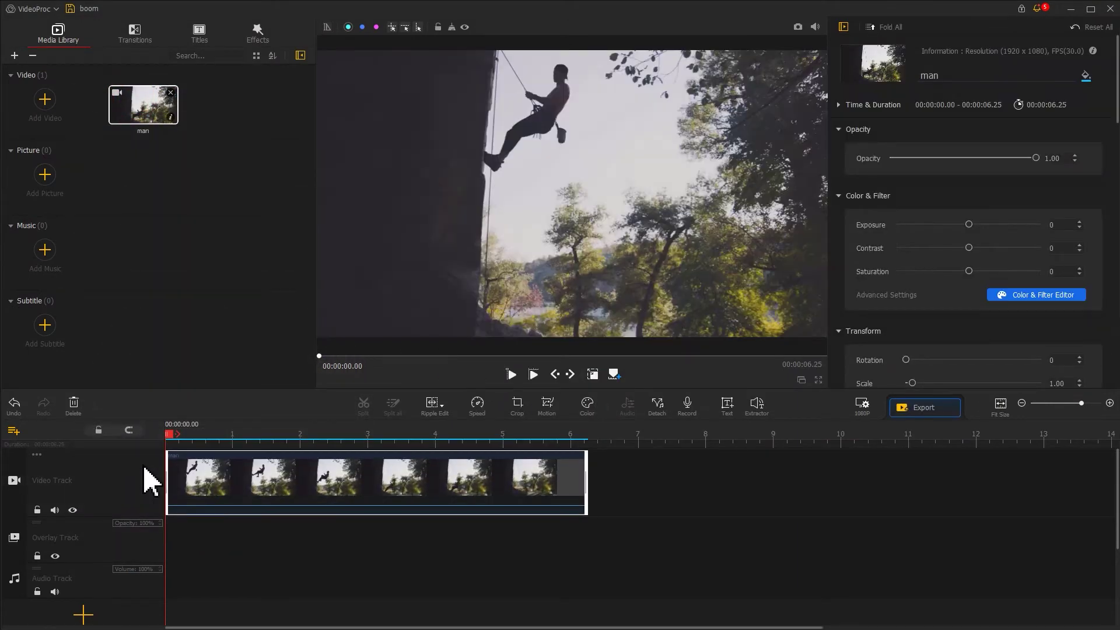
click(547, 409)
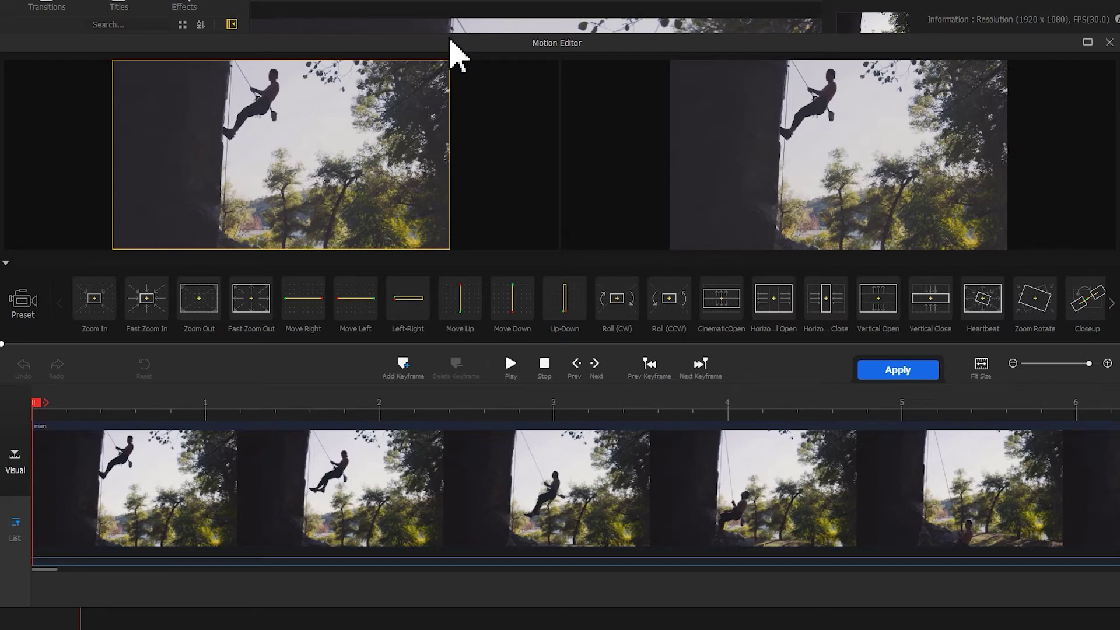
Apply Move Down to the man clip and make its start frame Original aspect, shrunk to 831x467
click(513, 314)
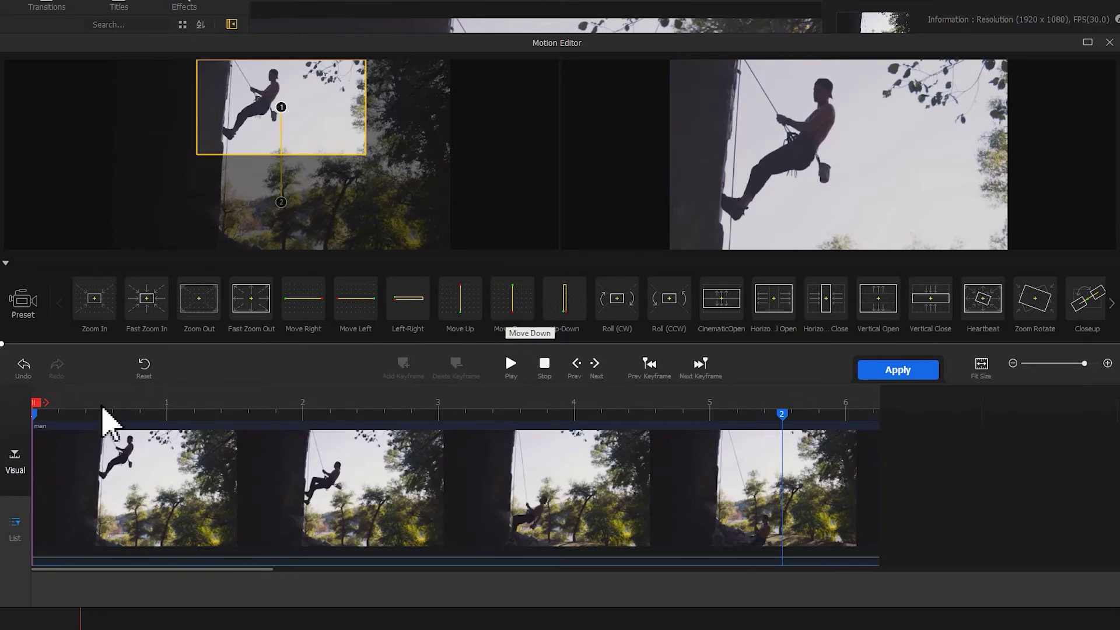
click(34, 414)
click(733, 590)
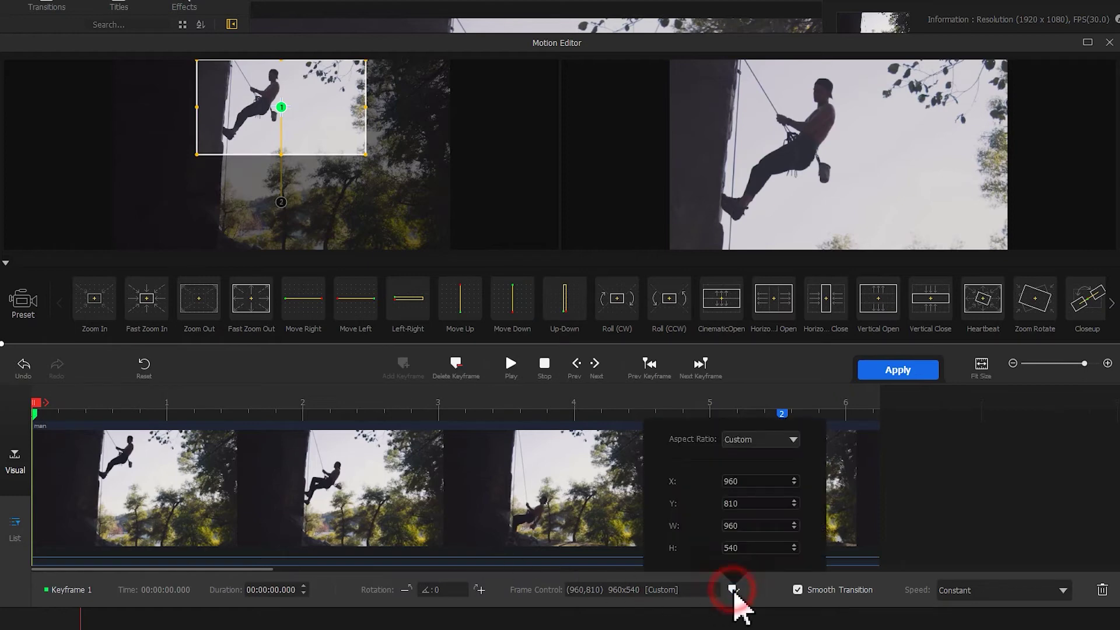
click(747, 440)
click(741, 455)
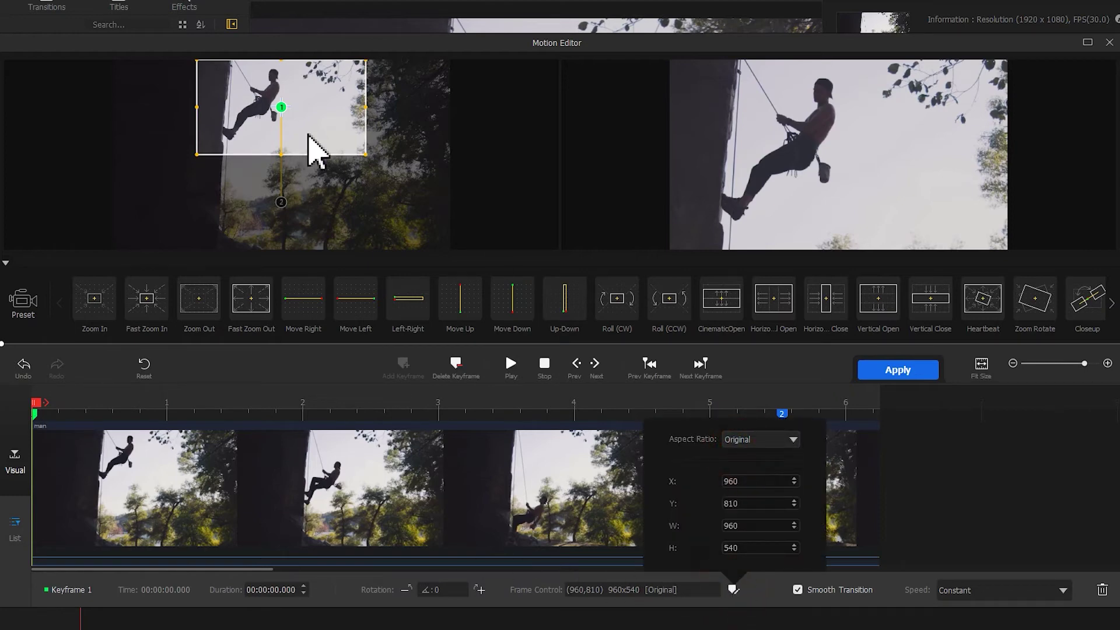
drag(353, 150, 291, 121)
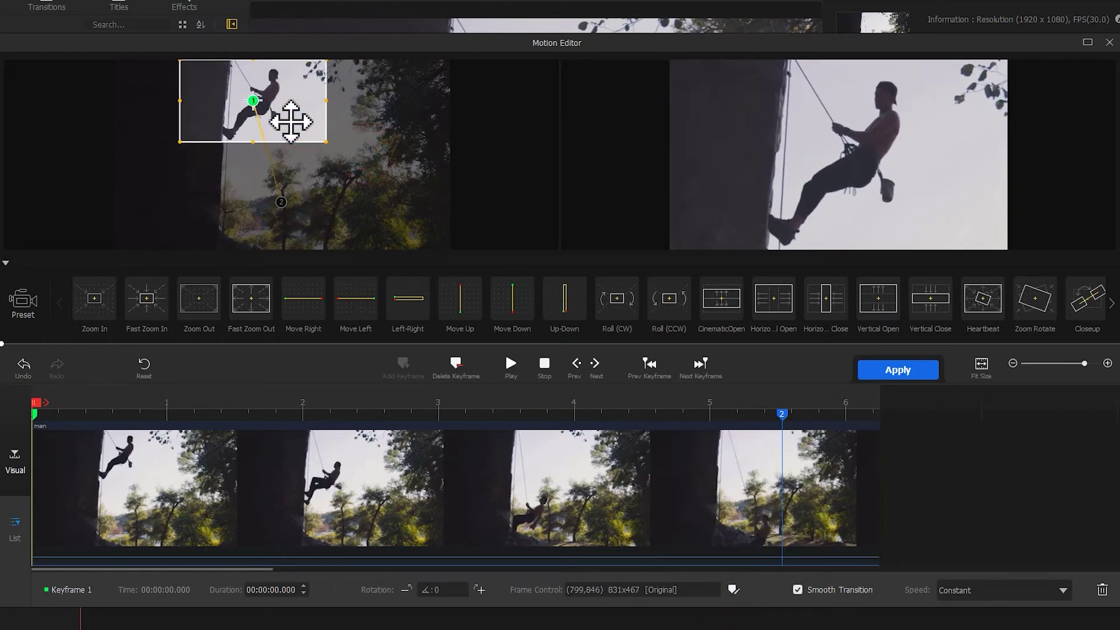
Set the end keyframe's frame to Original aspect, shrink it to 712x400, and nudge it left
click(782, 414)
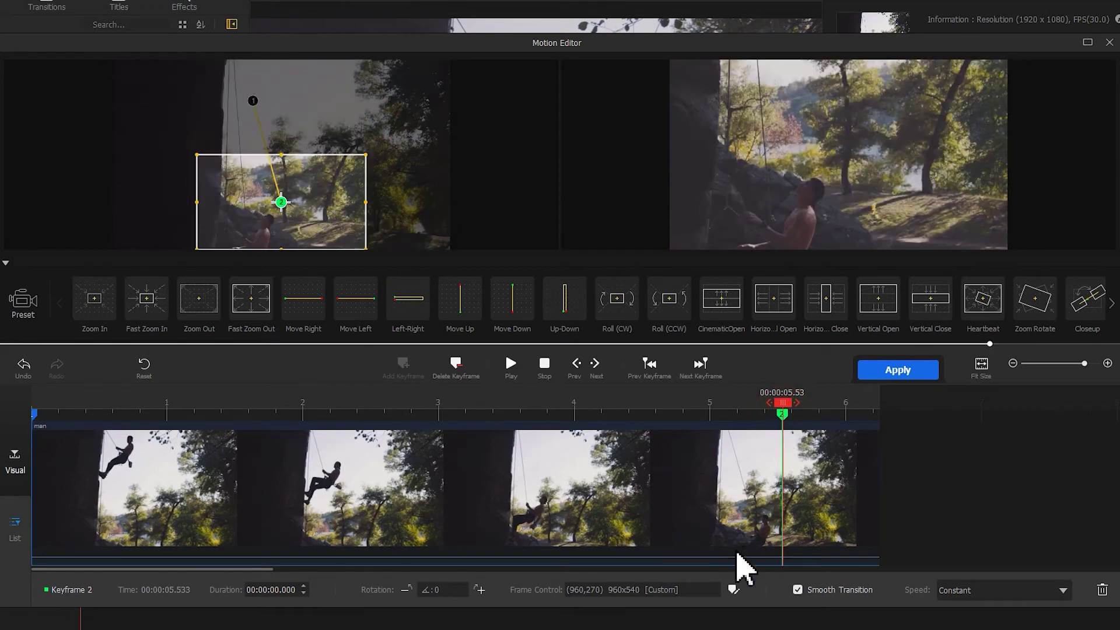
click(733, 589)
click(746, 441)
click(742, 456)
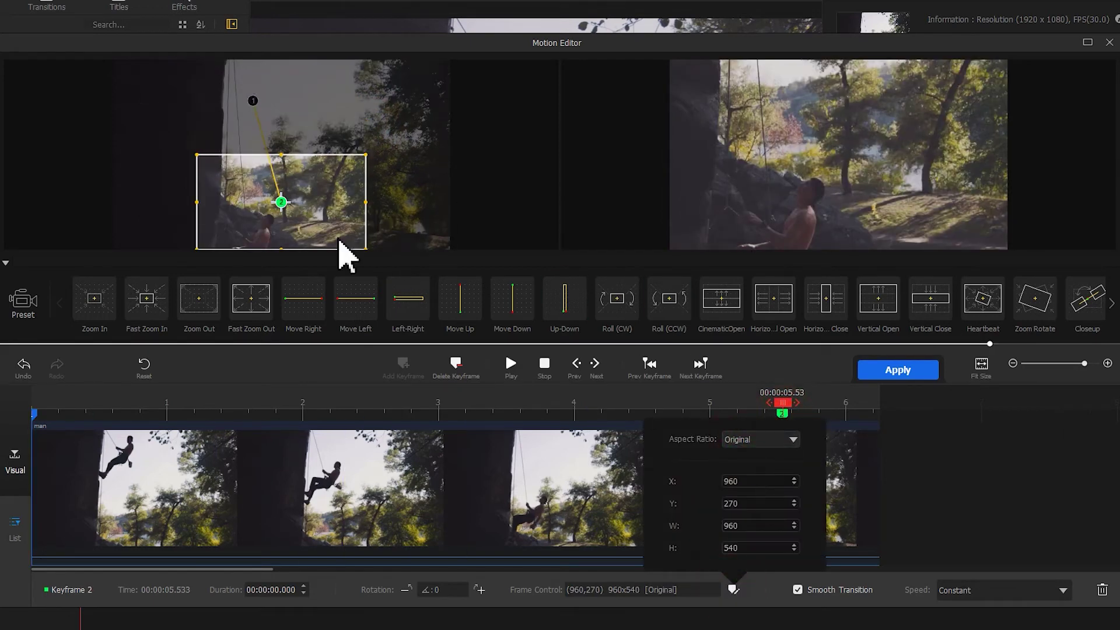
drag(365, 151, 317, 179)
click(290, 219)
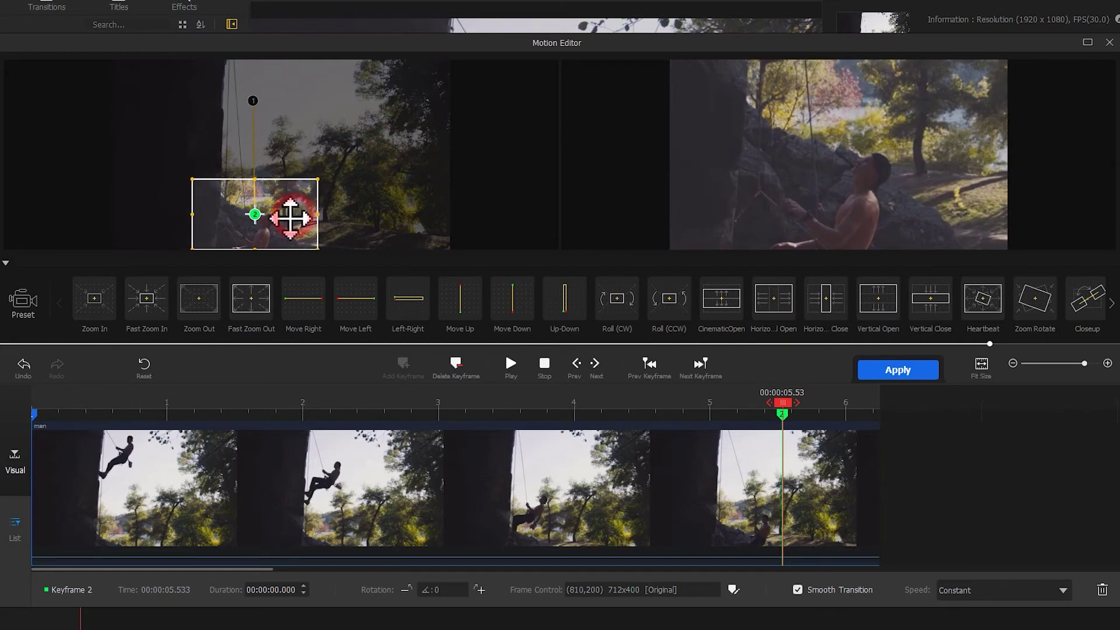
drag(290, 219, 288, 220)
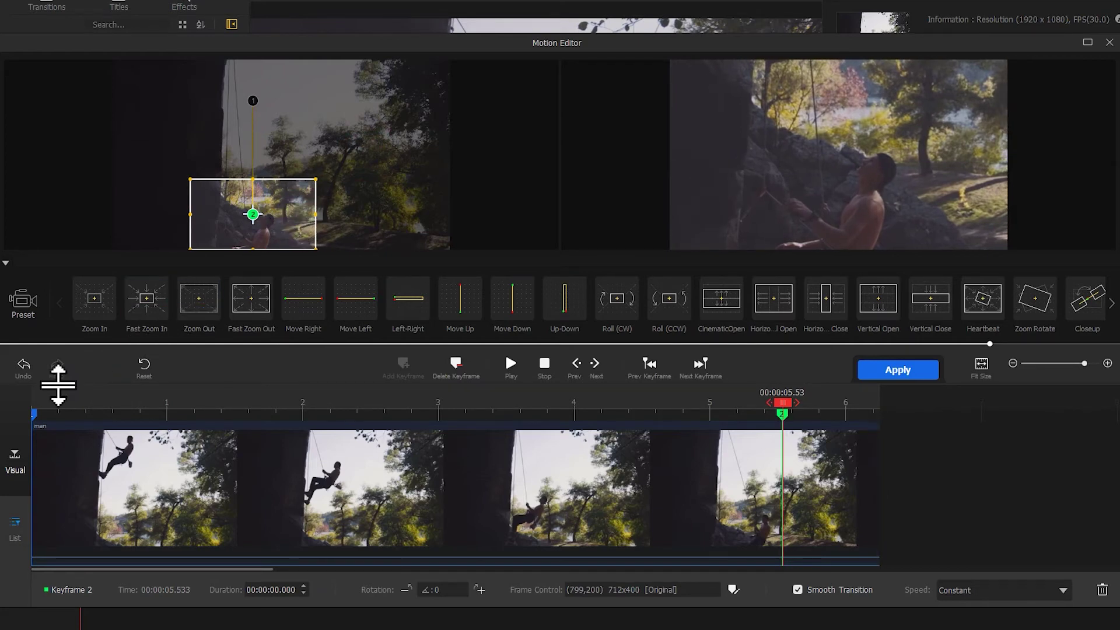
click(37, 403)
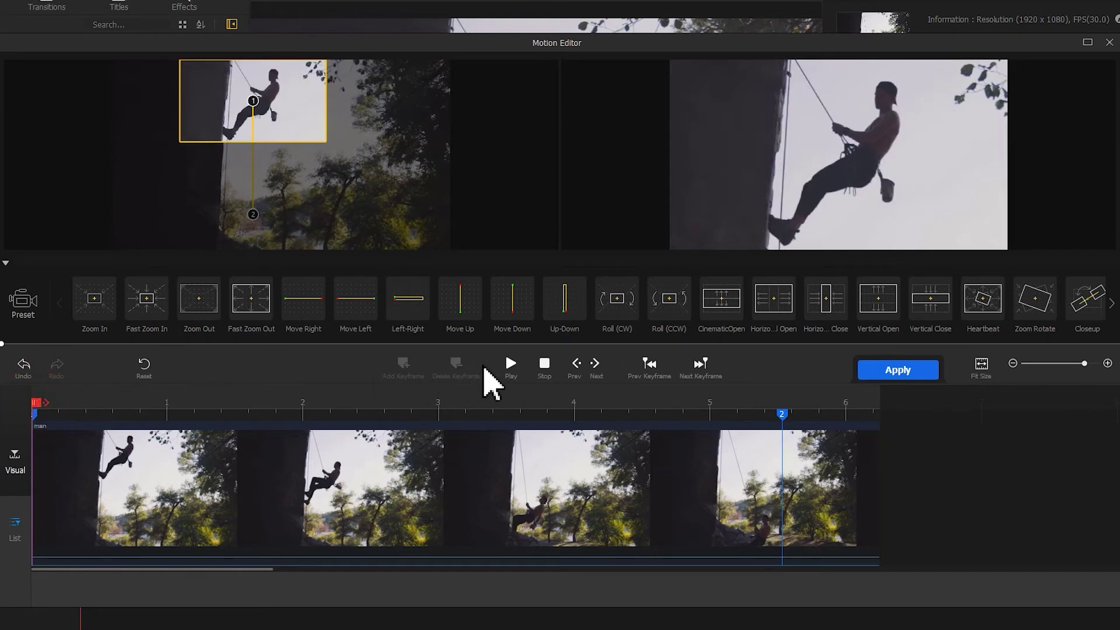
click(505, 364)
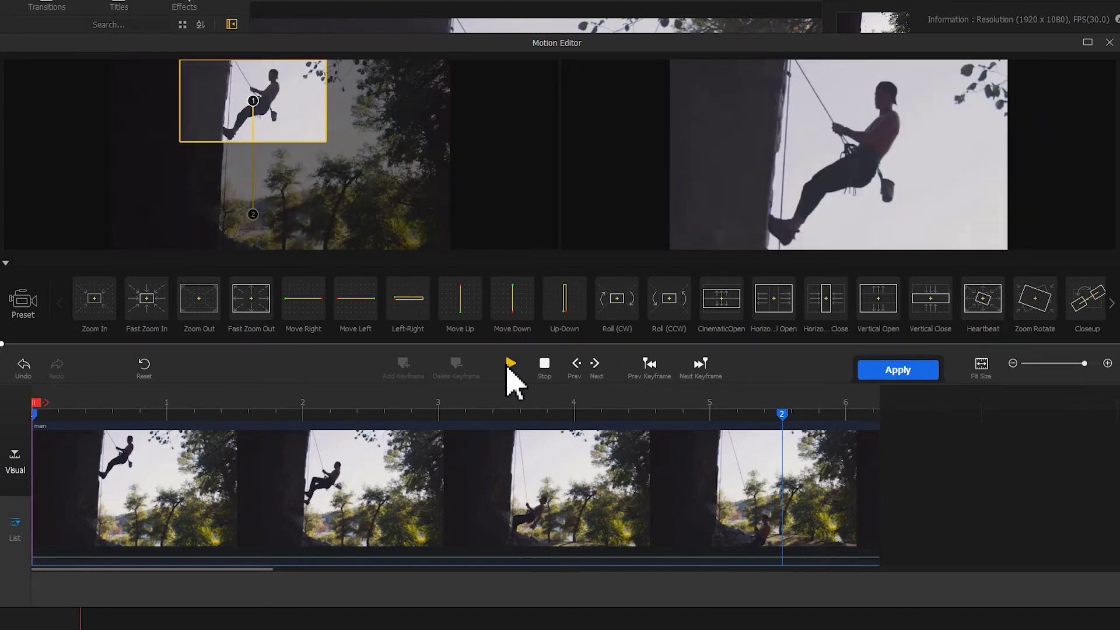
drag(203, 406, 288, 434)
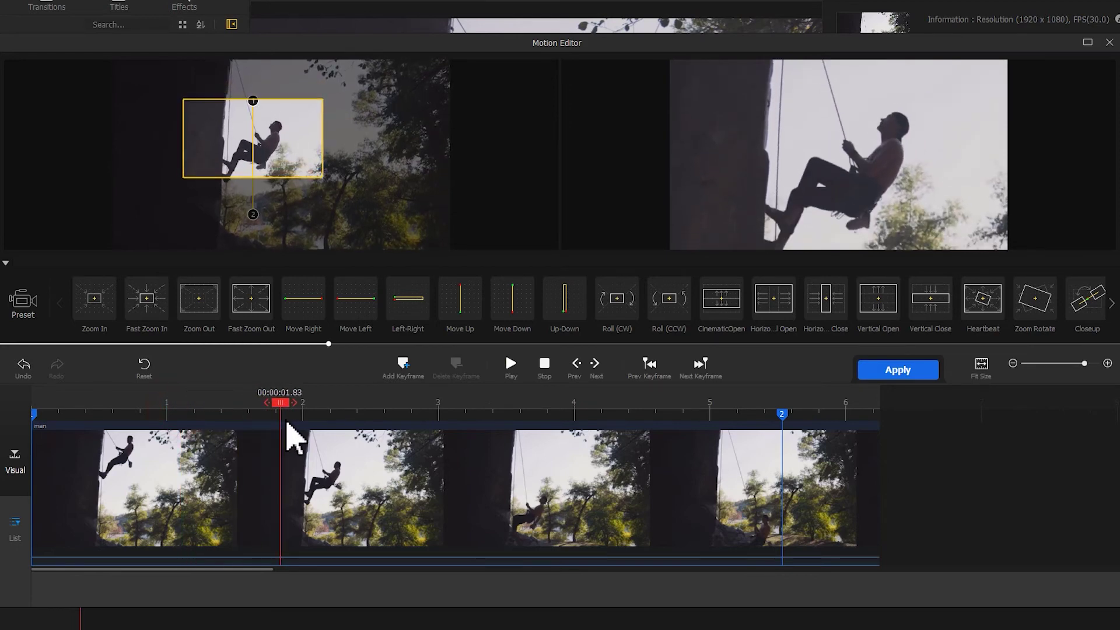
Add keyframes at 1.83 s and 2.86 s with the frame lowered, plus one at the clip end
click(404, 367)
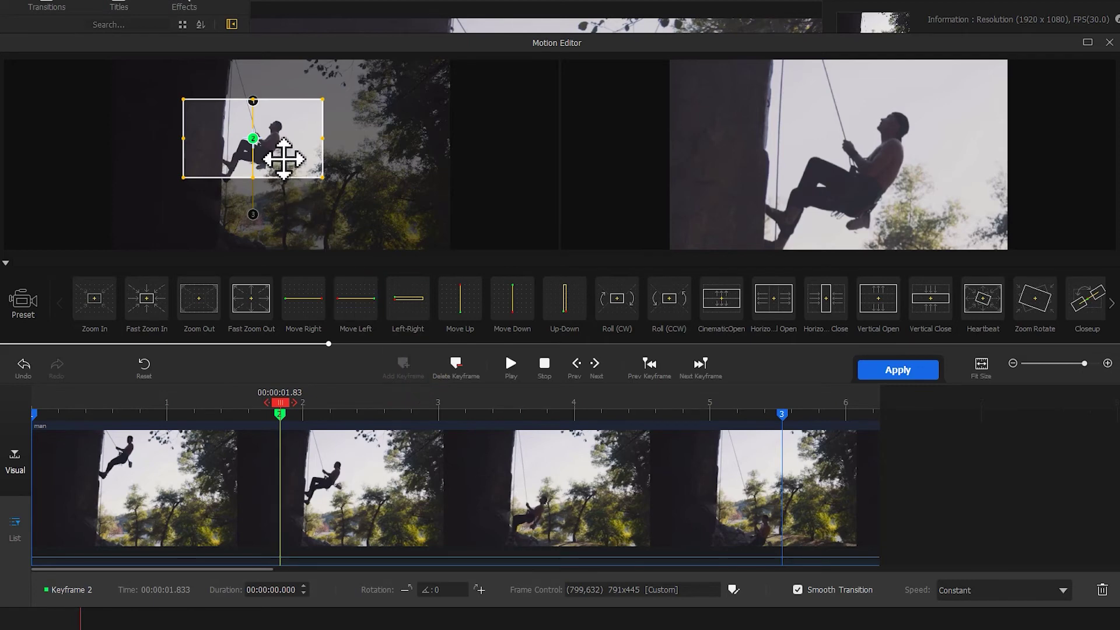
drag(284, 153, 283, 168)
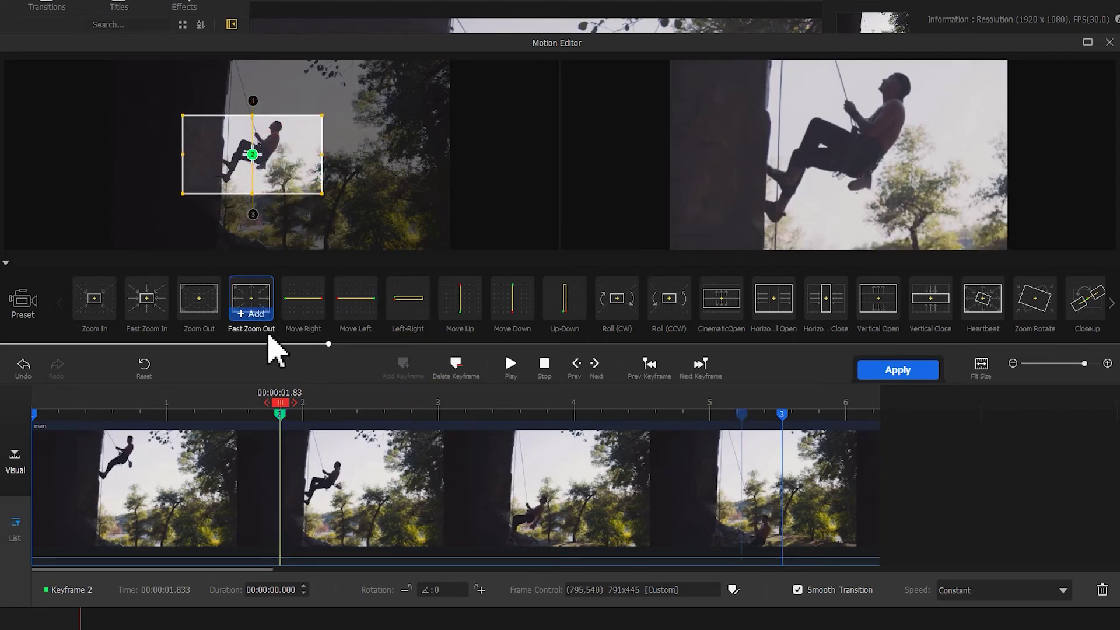
drag(282, 407, 426, 421)
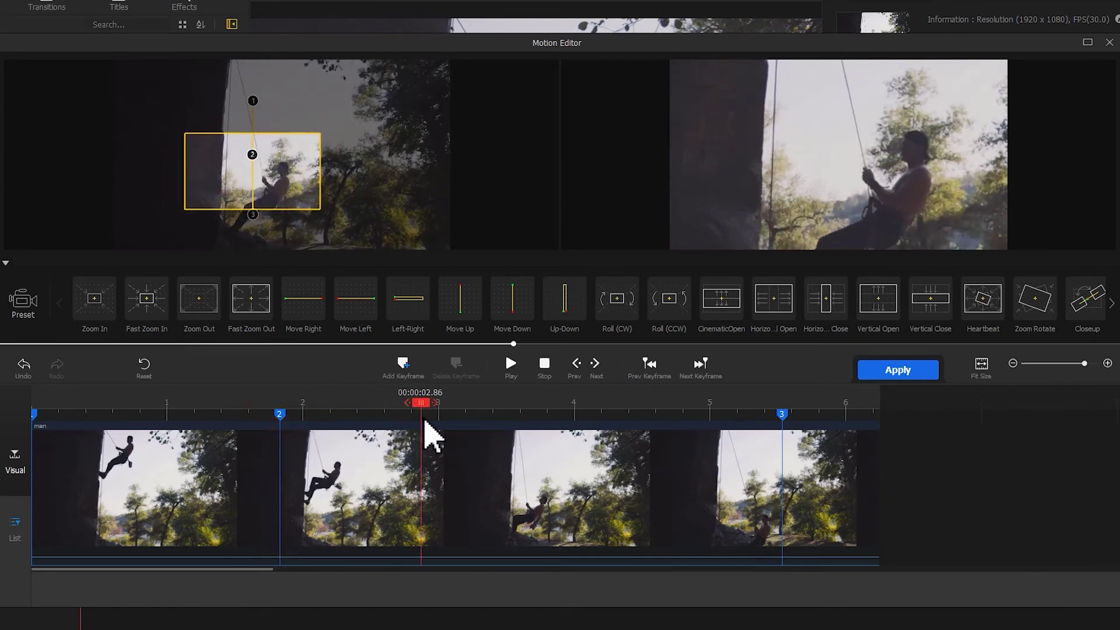
click(403, 365)
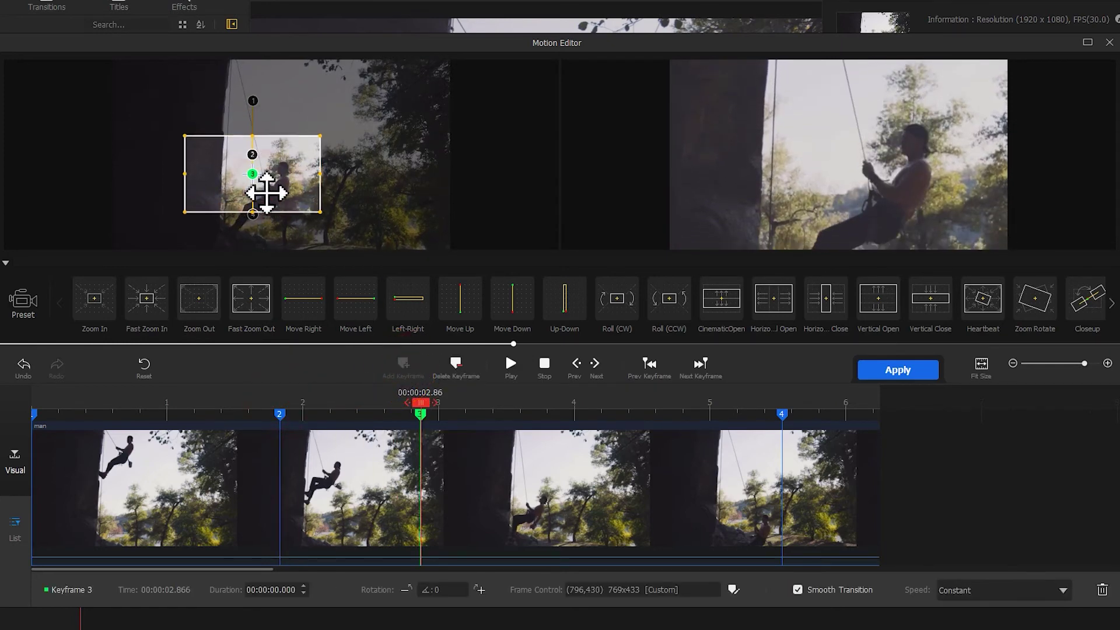
drag(265, 190, 267, 210)
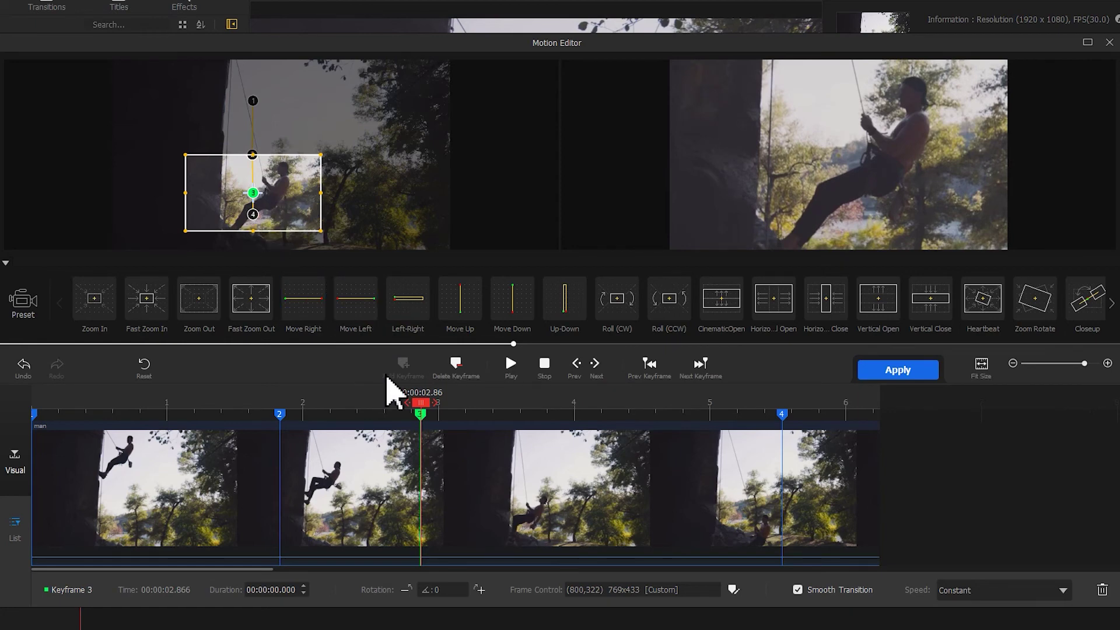
drag(429, 404, 900, 426)
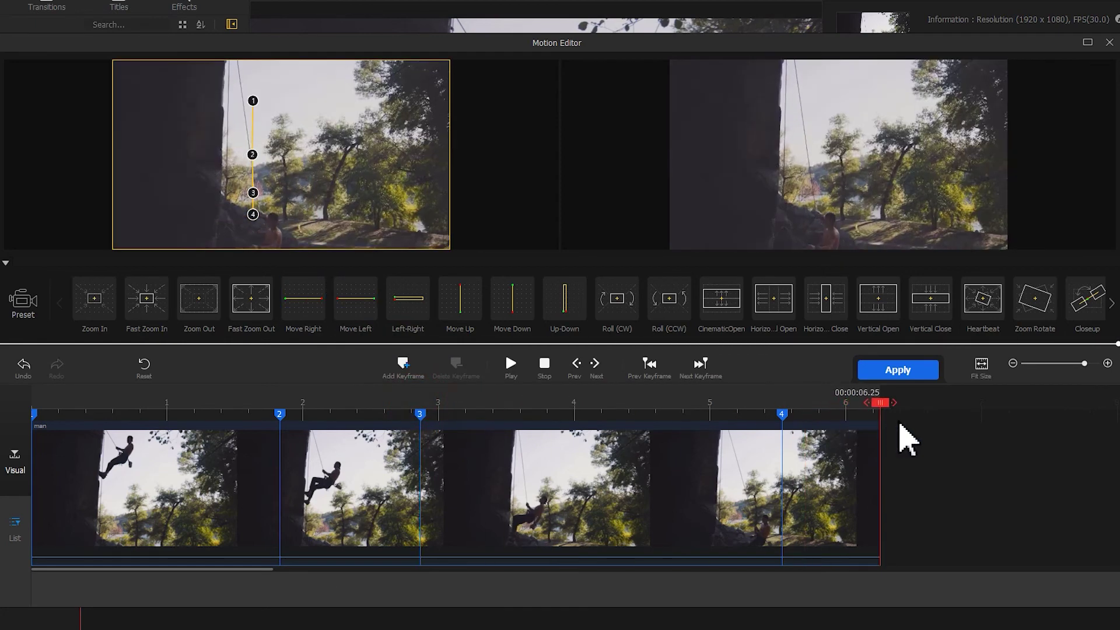
click(403, 366)
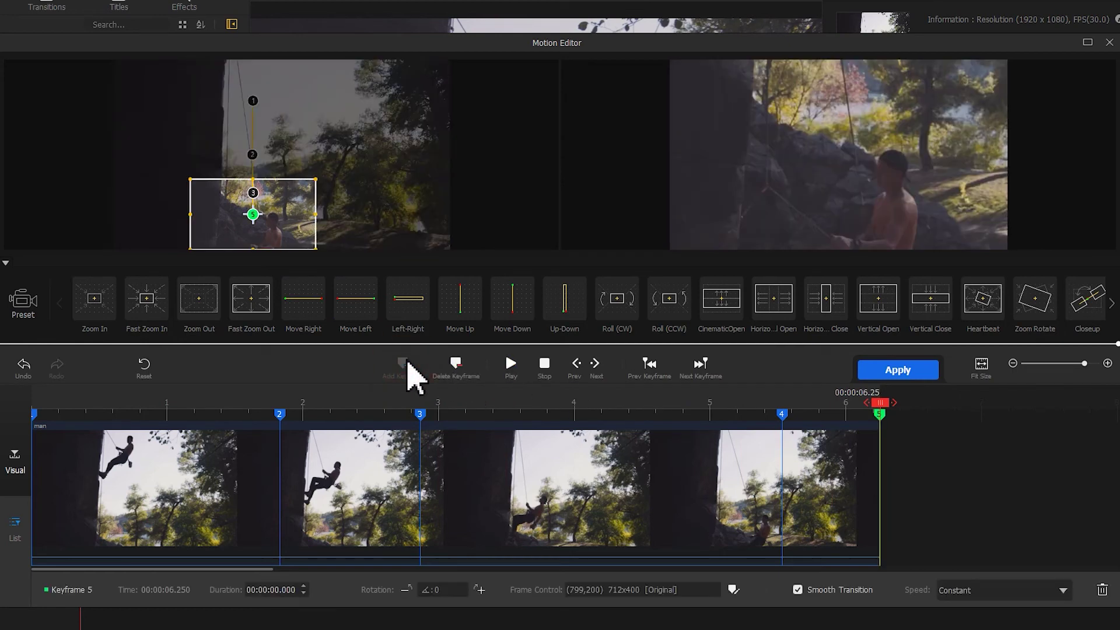
Apply the keyframed motion to the man clip, closing the Motion Editor
click(901, 372)
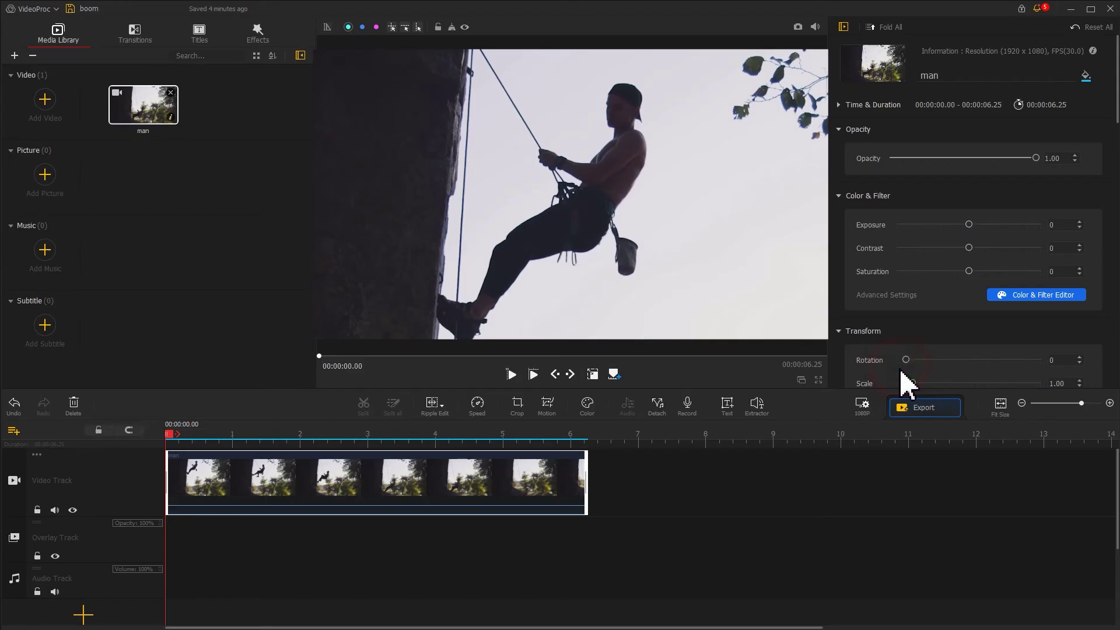